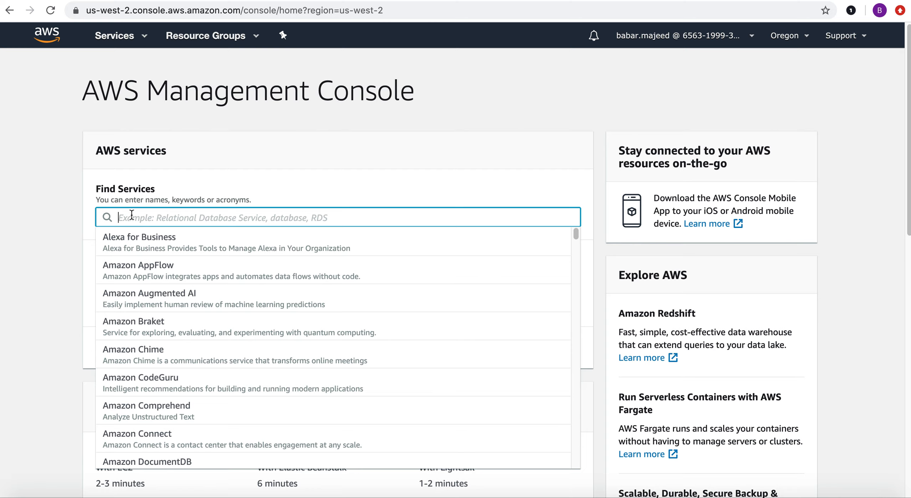
- Find the API Gateway service and start building a public REST API, dismissing the introductory message
{"action": "type", "text": "API"}
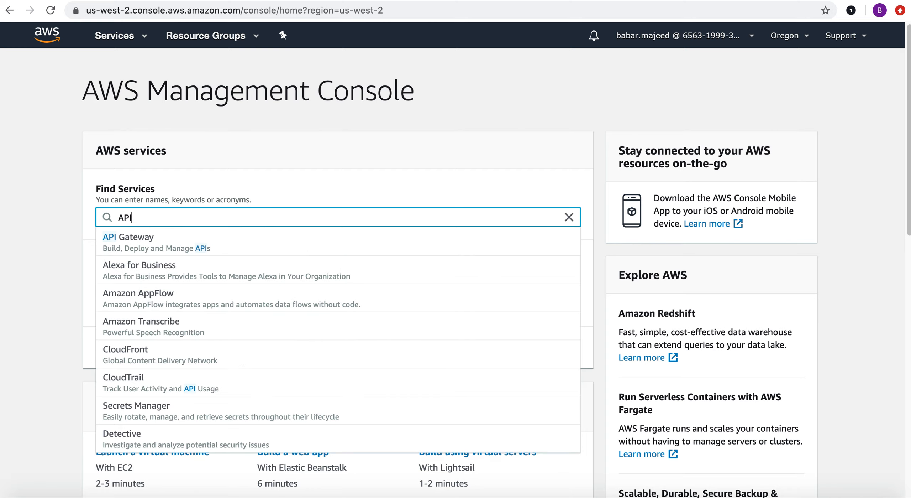
{"action": "left_click", "coordinate": [137, 236]}
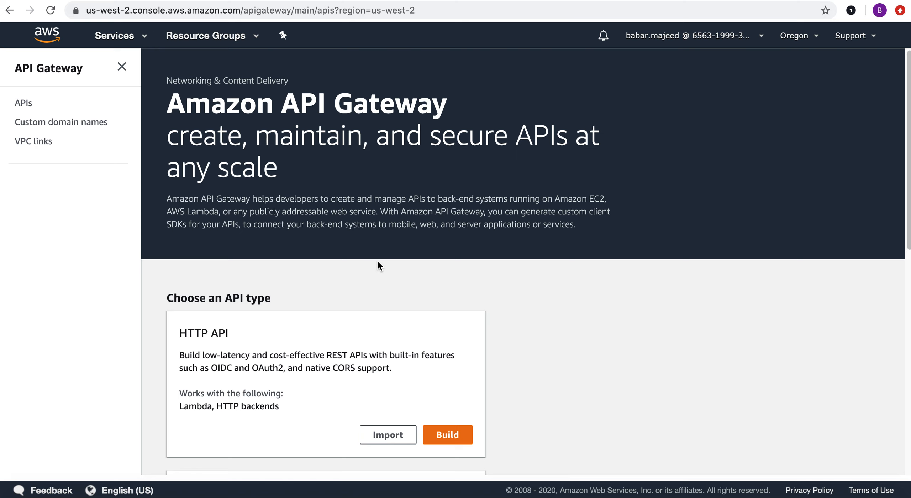
{"action": "scroll", "coordinate": [378, 263], "scroll_direction": "down", "scroll_amount": 4}
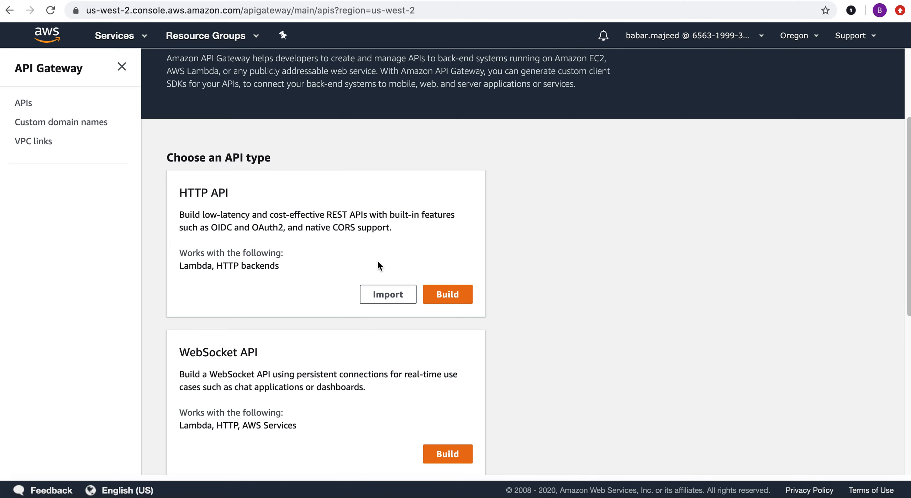
{"action": "scroll", "coordinate": [378, 264], "scroll_direction": "down", "scroll_amount": 2}
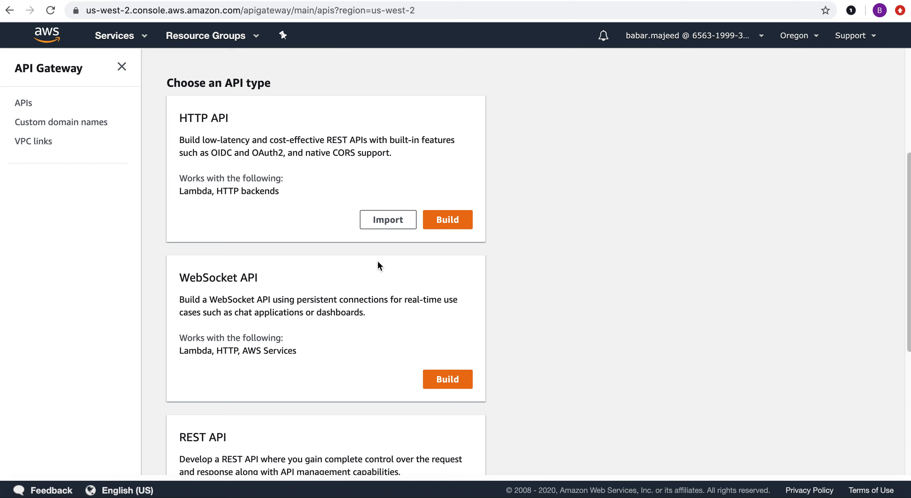
{"action": "scroll", "coordinate": [378, 263], "scroll_direction": "down", "scroll_amount": 2}
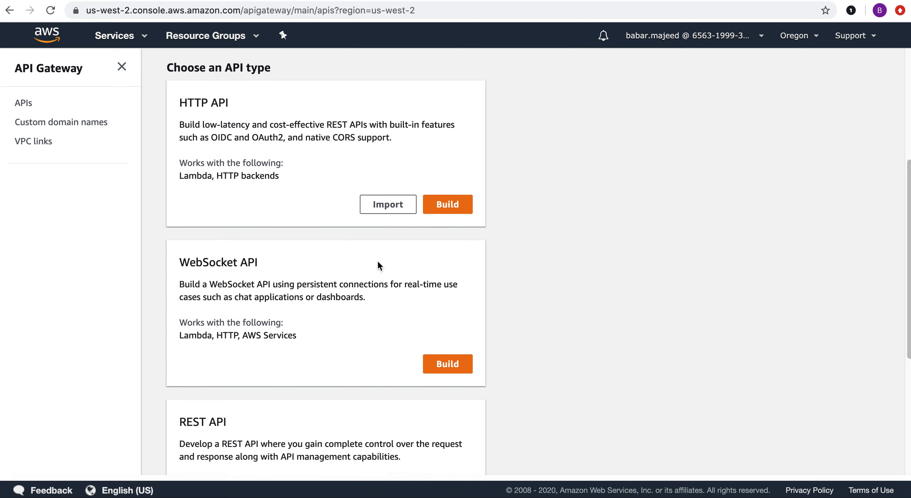
{"action": "scroll", "coordinate": [380, 265], "scroll_direction": "down", "scroll_amount": 5}
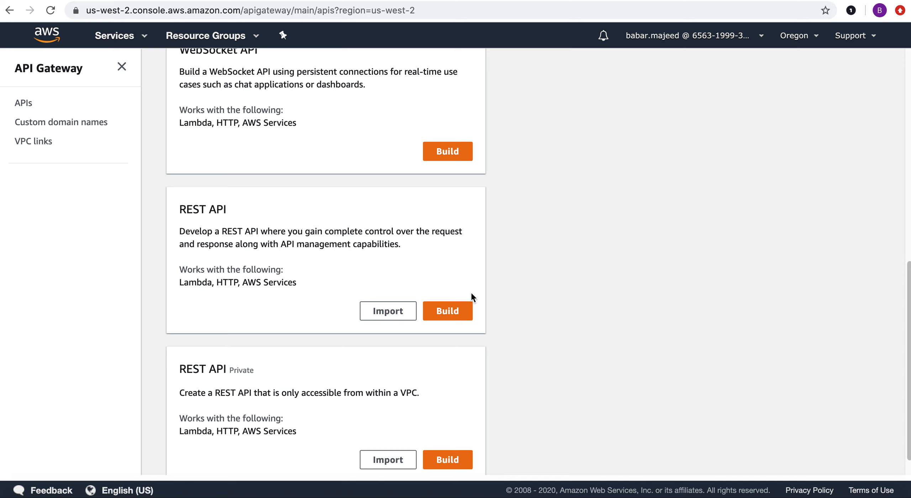
{"action": "left_click", "coordinate": [450, 311]}
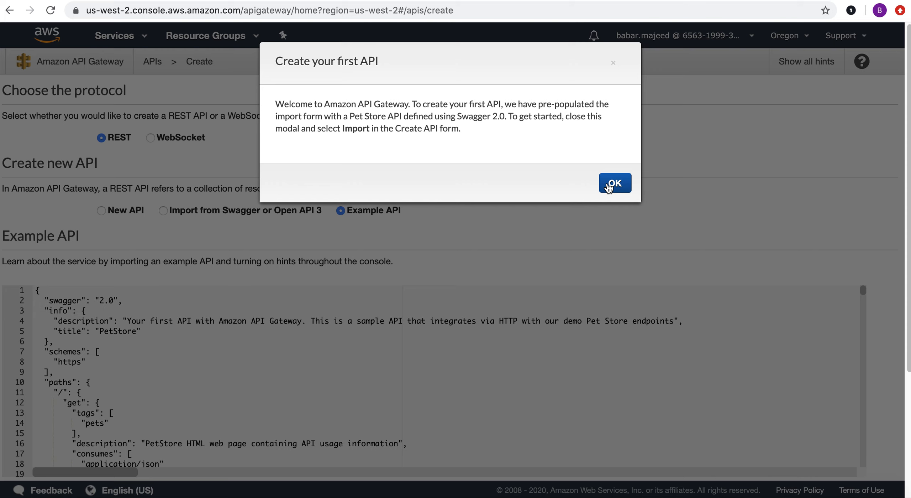
{"action": "left_click", "coordinate": [610, 187]}
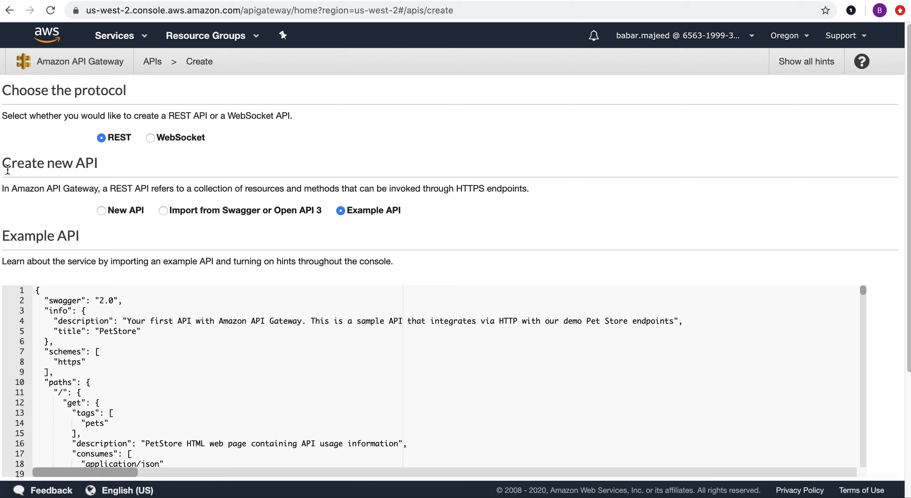
- Create a new REST API named ShoppingDemo with the Regional endpoint type and no description
{"action": "left_click_drag", "start_coordinate": [3, 165], "coordinate": [100, 171]}
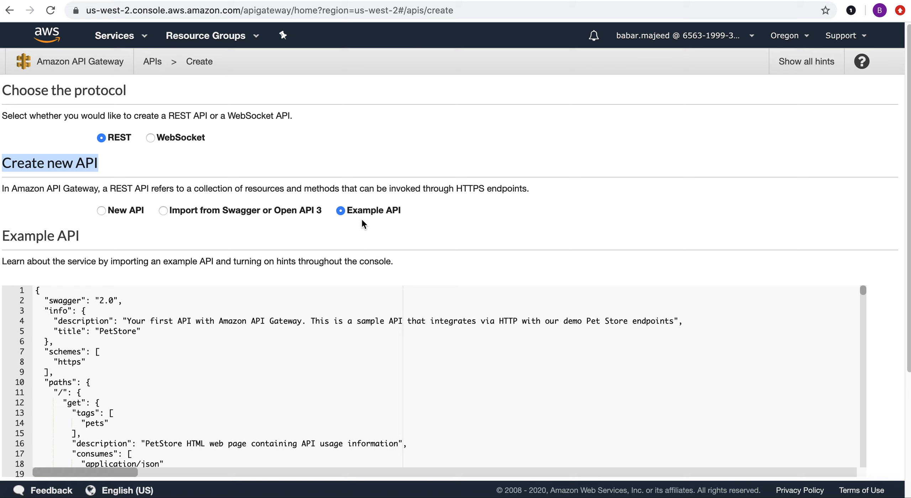
{"action": "left_click", "coordinate": [101, 211]}
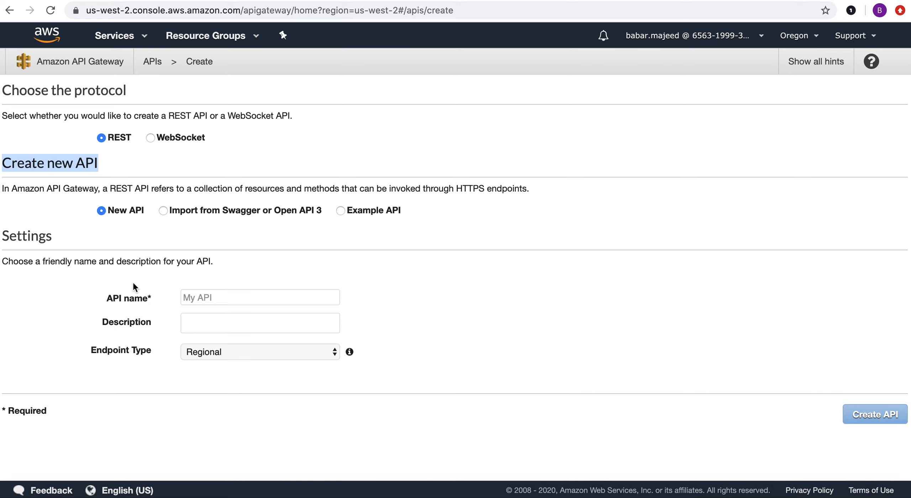
{"action": "left_click", "coordinate": [242, 303]}
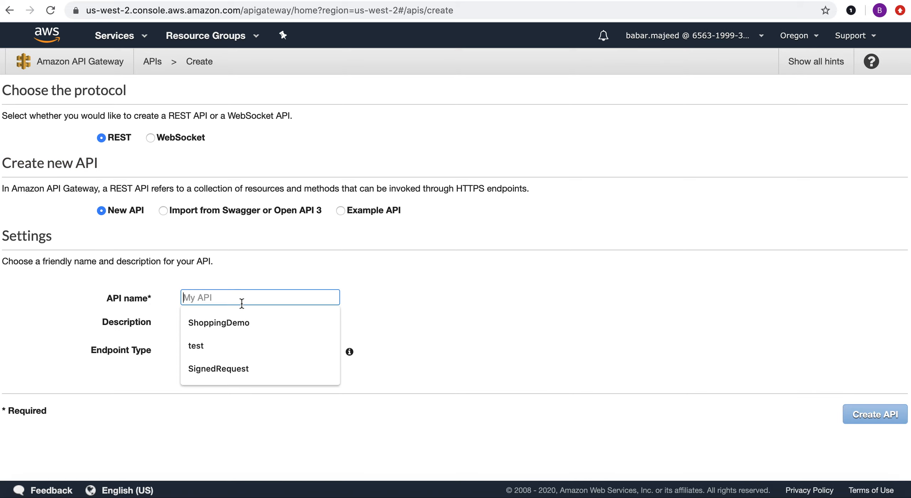
{"action": "left_click", "coordinate": [241, 324]}
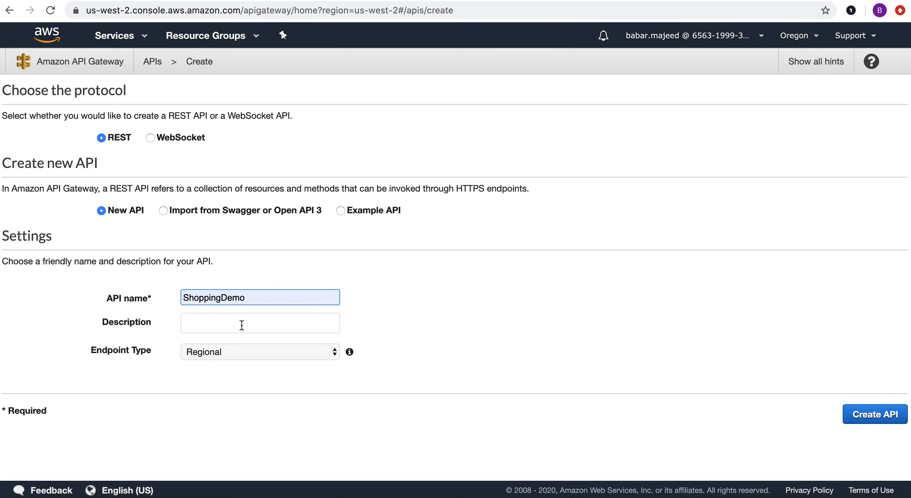
{"action": "left_click", "coordinate": [242, 325]}
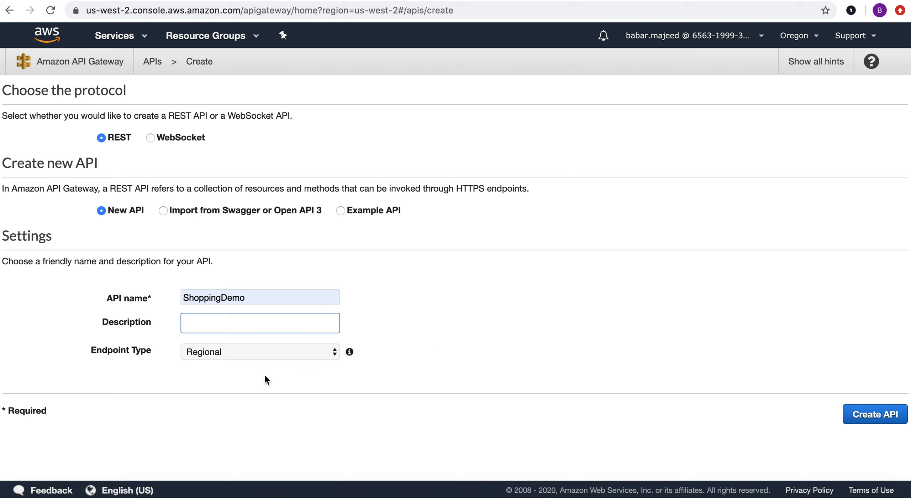
{"action": "left_click", "coordinate": [332, 354]}
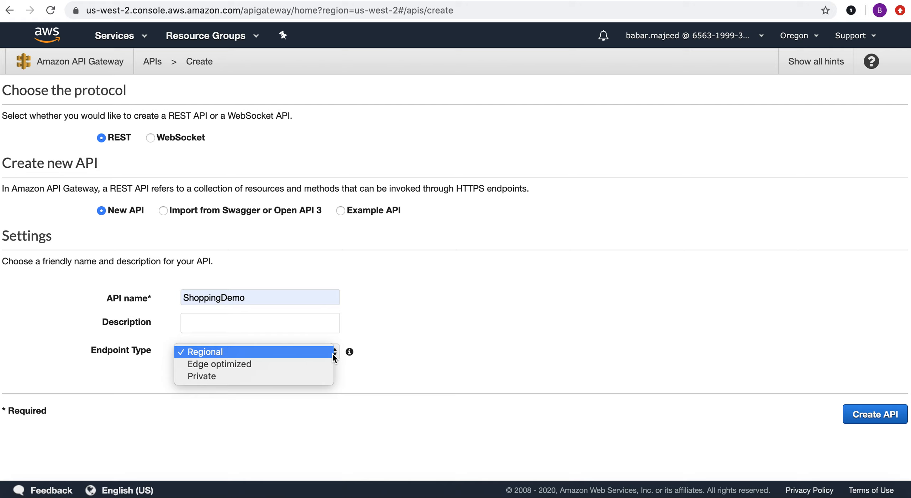
{"action": "left_click", "coordinate": [318, 352]}
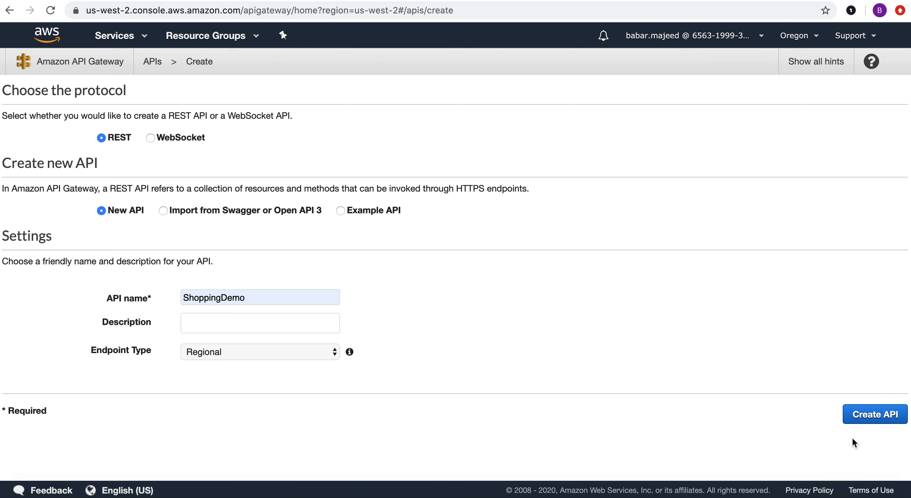
{"action": "left_click", "coordinate": [871, 417]}
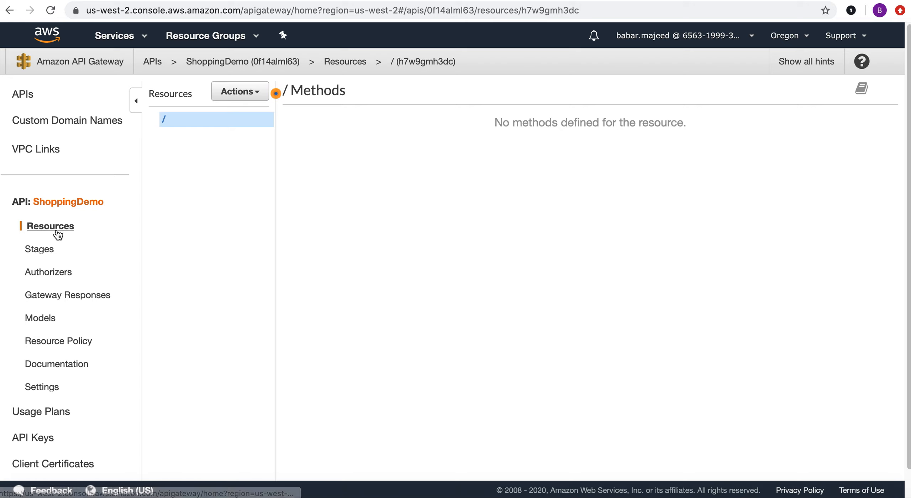
- Create a child resource named Item with path /item under the root, with API Gateway CORS enabled
{"action": "left_click", "coordinate": [246, 98]}
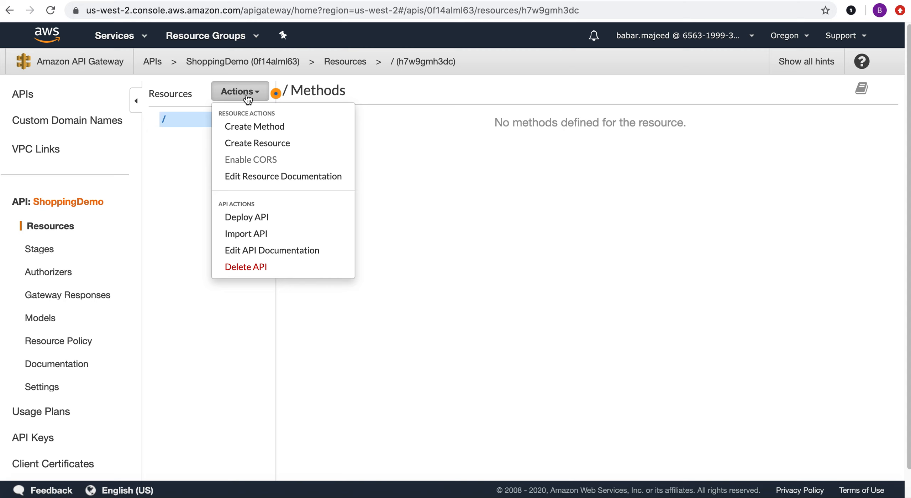
{"action": "left_click", "coordinate": [239, 144]}
{"action": "left_click", "coordinate": [540, 160]}
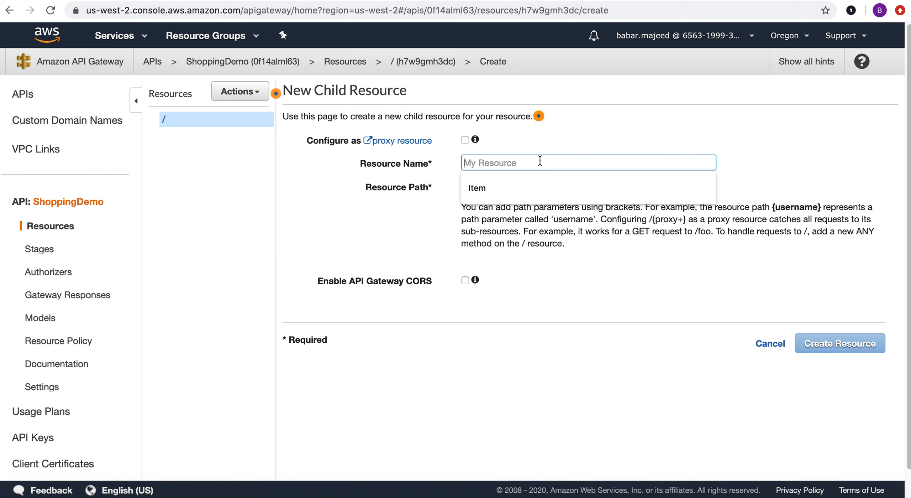
{"action": "left_click", "coordinate": [518, 182]}
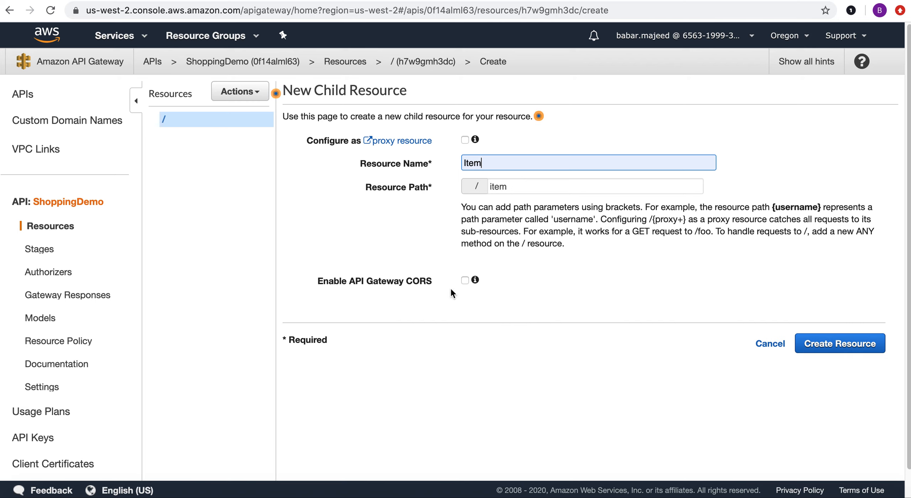
{"action": "left_click", "coordinate": [464, 280]}
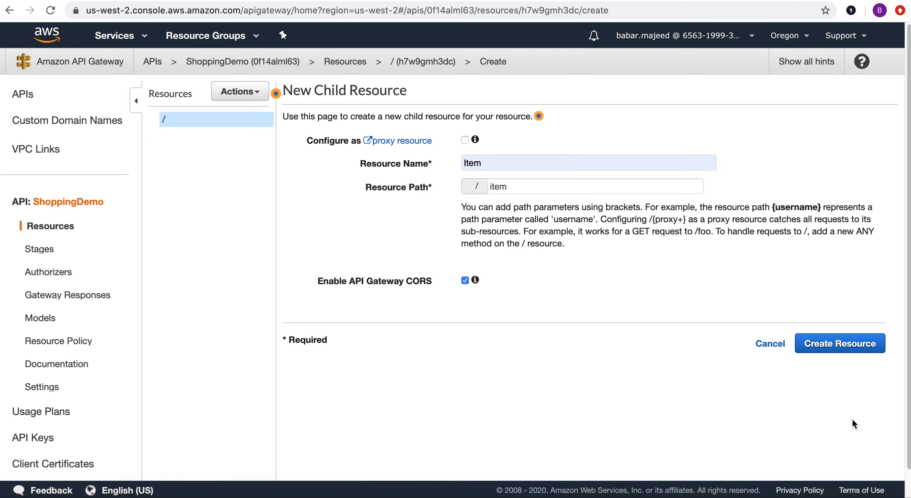
{"action": "left_click", "coordinate": [821, 348]}
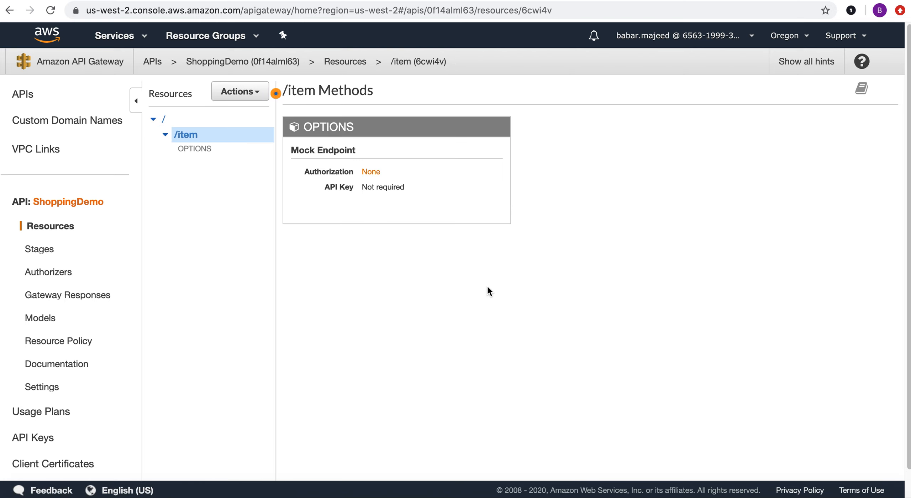
- Add a GET method to the /item resource
{"action": "left_click", "coordinate": [192, 150]}
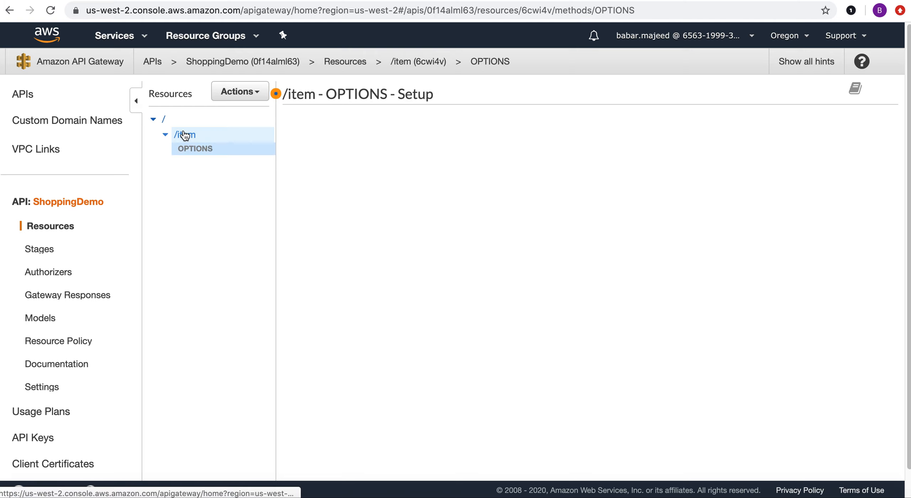
{"action": "left_click", "coordinate": [185, 137]}
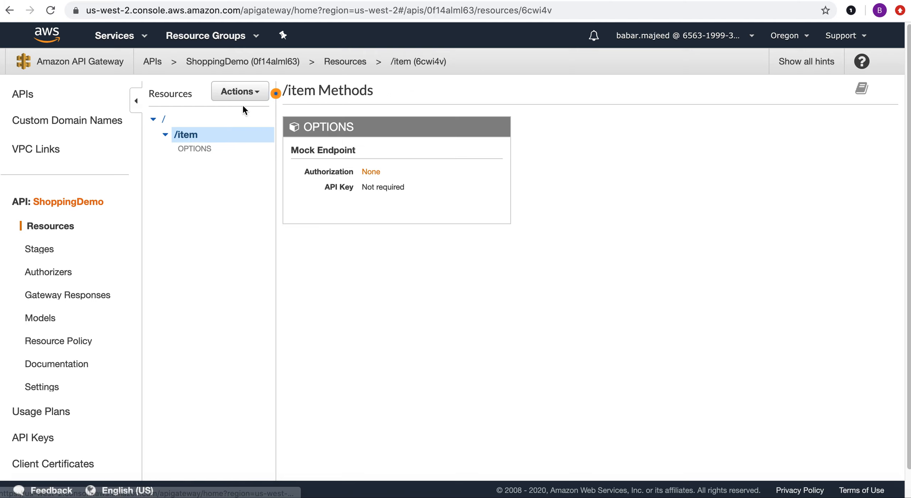
{"action": "left_click", "coordinate": [238, 92]}
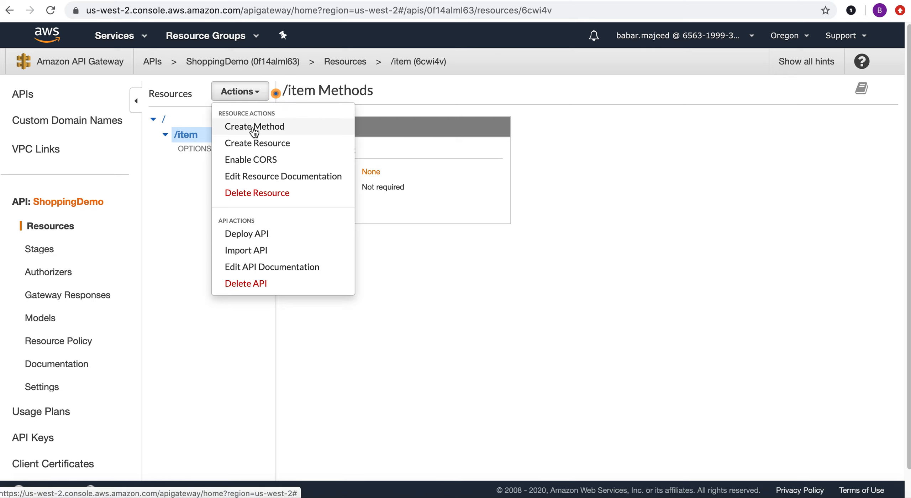
{"action": "left_click", "coordinate": [270, 126]}
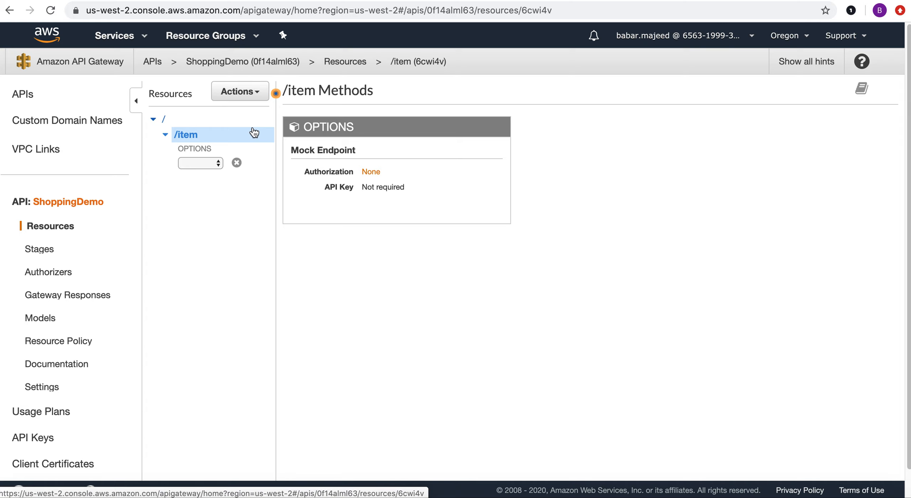
{"action": "left_click", "coordinate": [218, 163]}
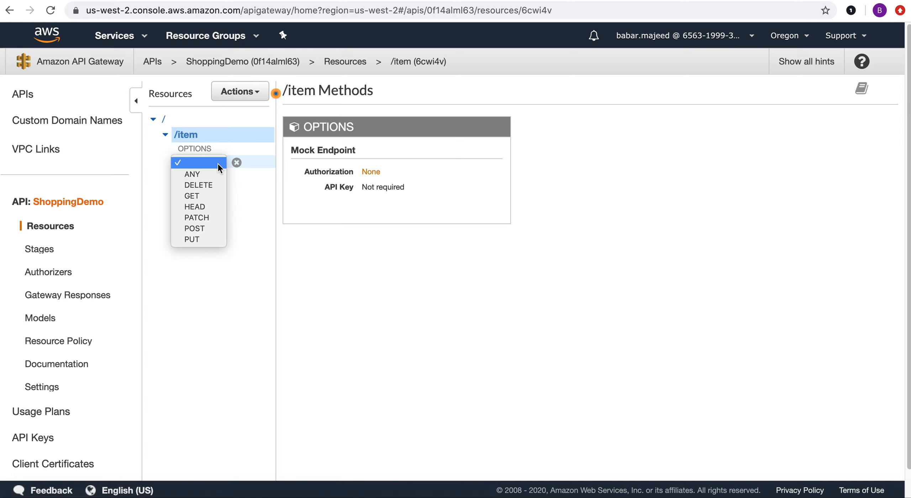
{"action": "left_click", "coordinate": [201, 196]}
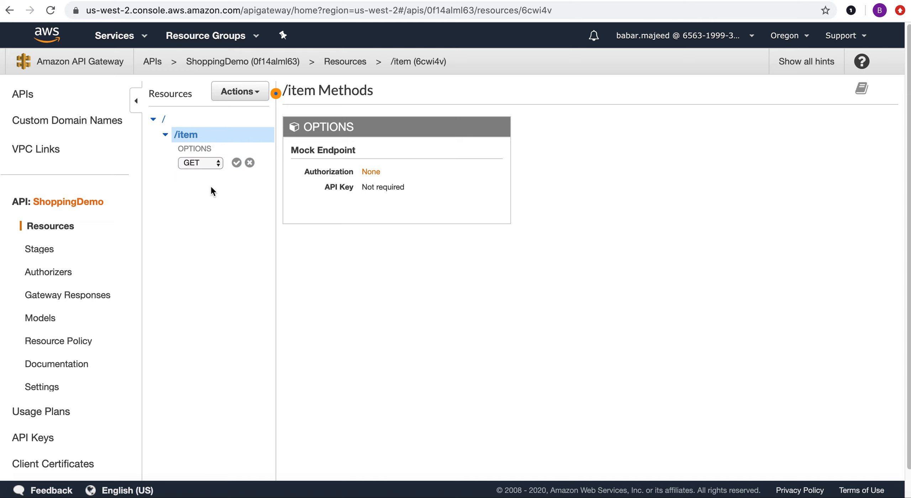
{"action": "left_click", "coordinate": [236, 163]}
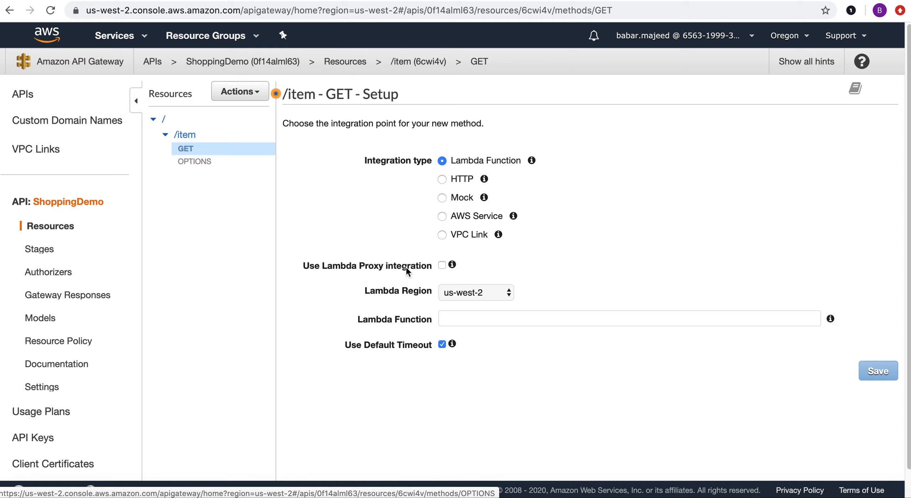
- Integrate the GET method with the getItem Lambda function in us-west-2 and grant API Gateway permission to invoke it
{"action": "left_click", "coordinate": [471, 318]}
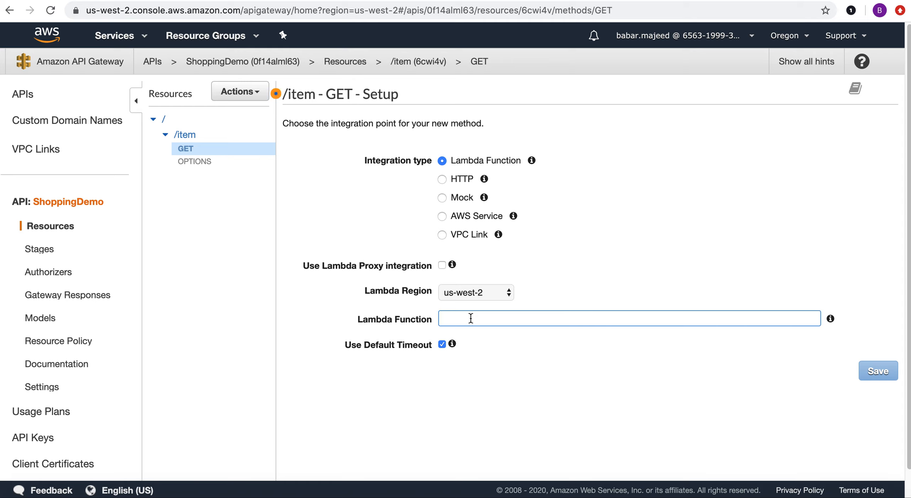
{"action": "type", "text": "Get"}
{"action": "left_click", "coordinate": [477, 342]}
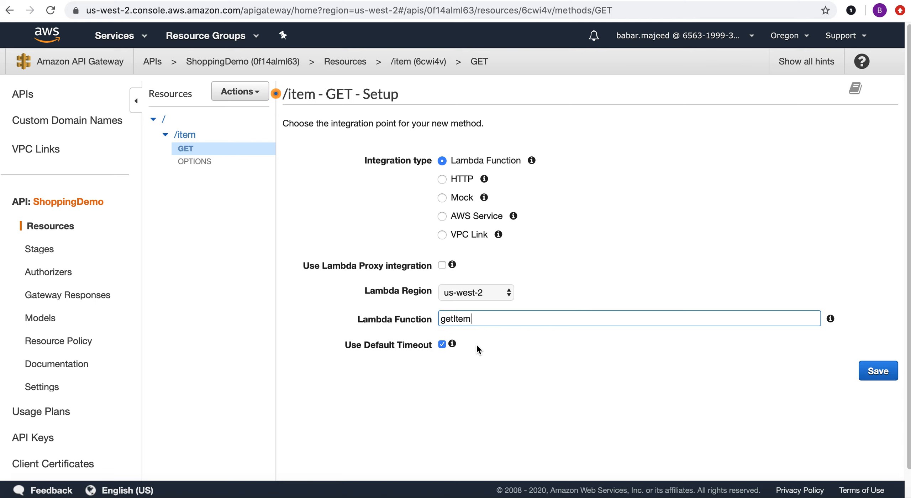
{"action": "left_click", "coordinate": [870, 371]}
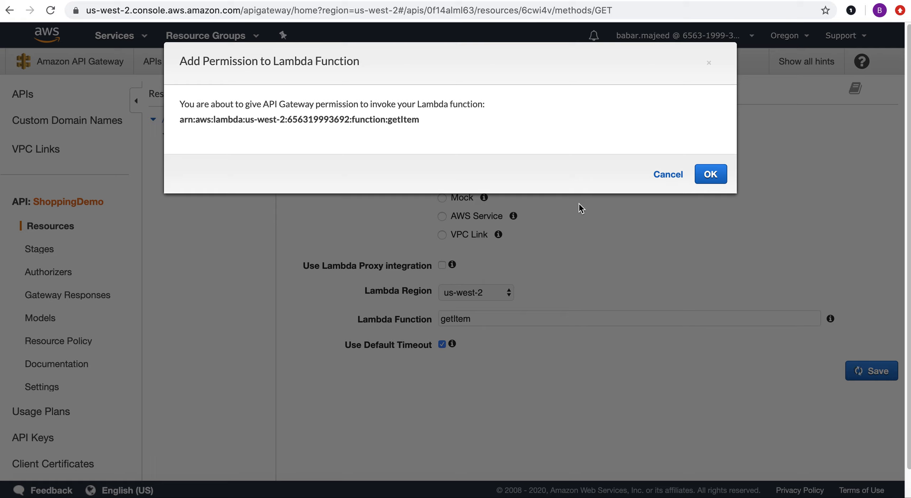
{"action": "left_click", "coordinate": [709, 173]}
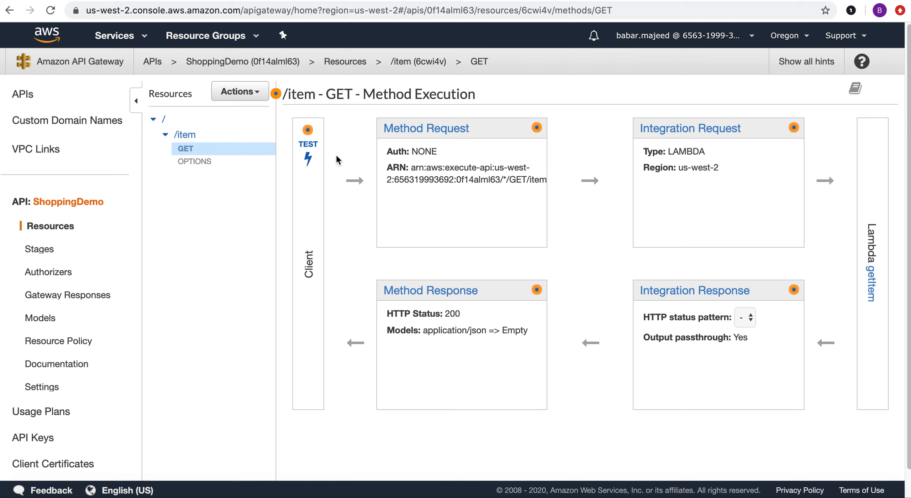
- Run a test call of the /item GET method without query strings or headers
{"action": "left_click", "coordinate": [306, 150]}
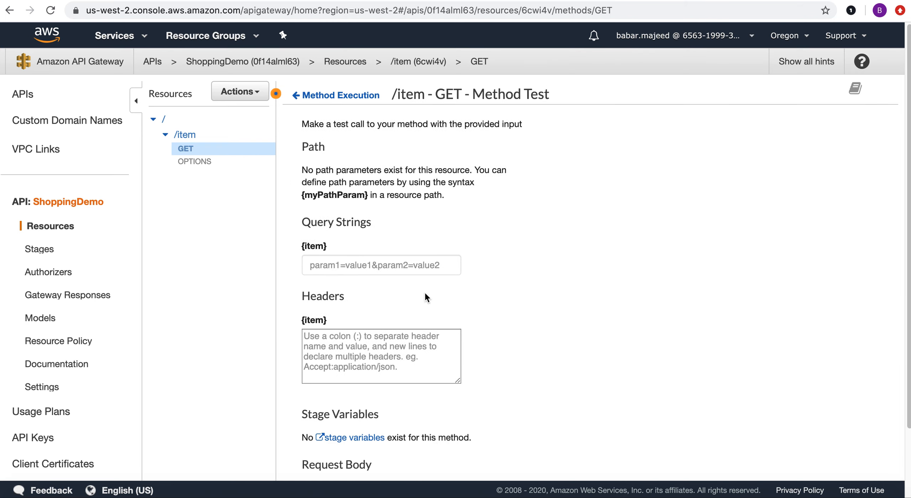
{"action": "scroll", "coordinate": [426, 295], "scroll_direction": "down", "scroll_amount": 3}
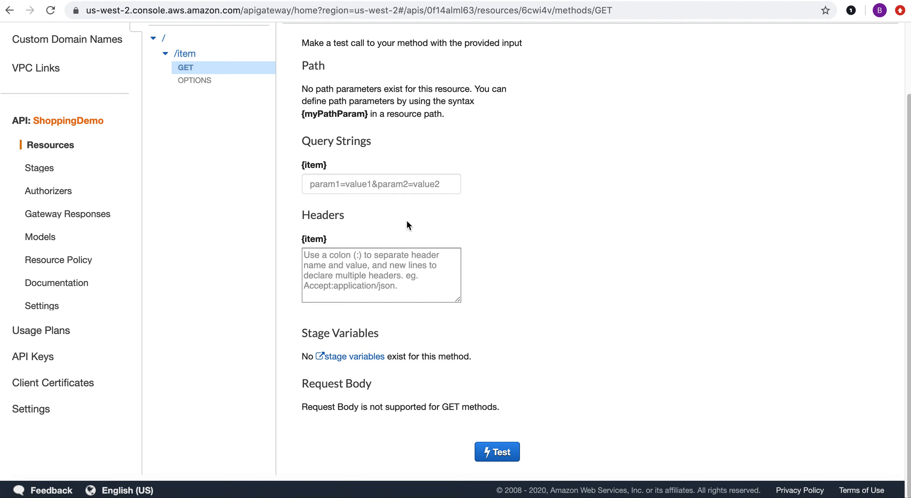
{"action": "left_click", "coordinate": [509, 454]}
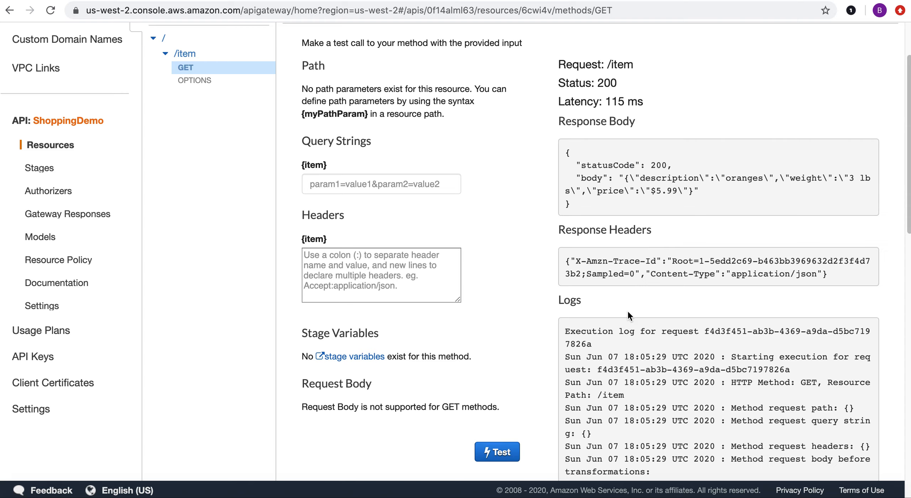
- Examine the response body returned by the GET method test
{"action": "left_click_drag", "start_coordinate": [577, 206], "coordinate": [564, 157]}
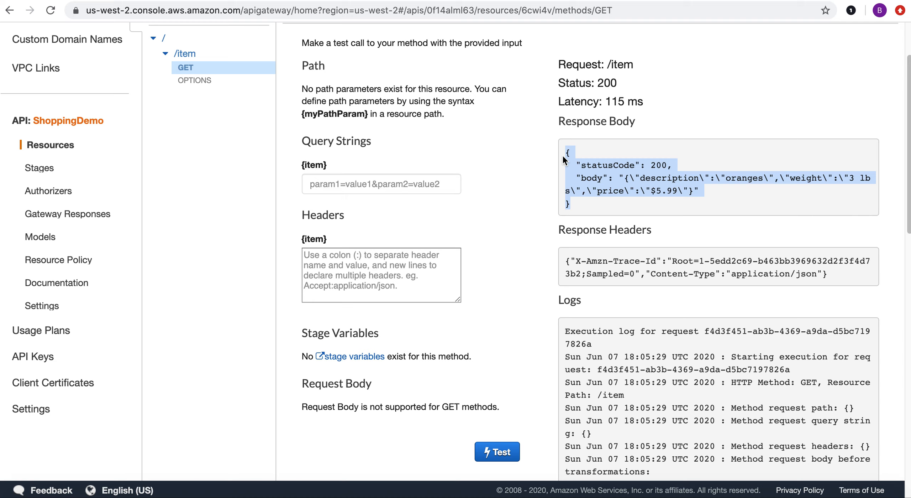
{"action": "left_click_drag", "start_coordinate": [576, 177], "coordinate": [700, 194]}
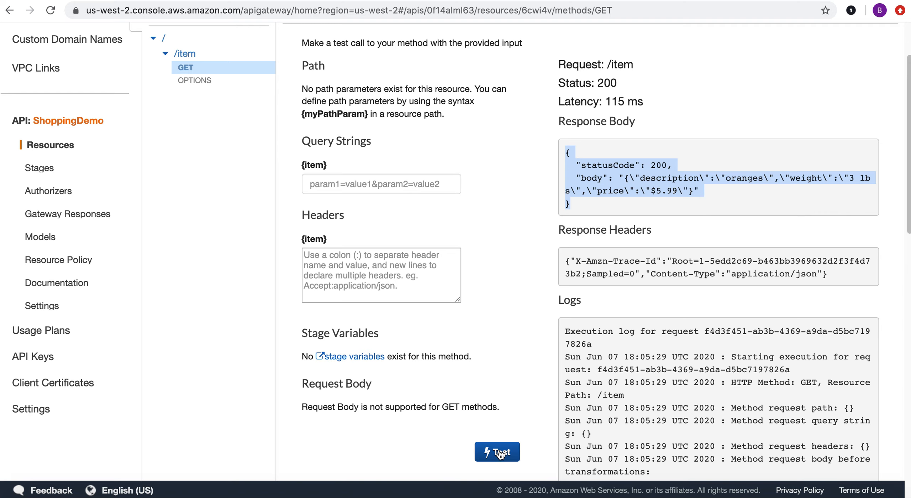
- Add a POST method to the /item resource
{"action": "scroll", "coordinate": [222, 237], "scroll_direction": "up", "scroll_amount": 3}
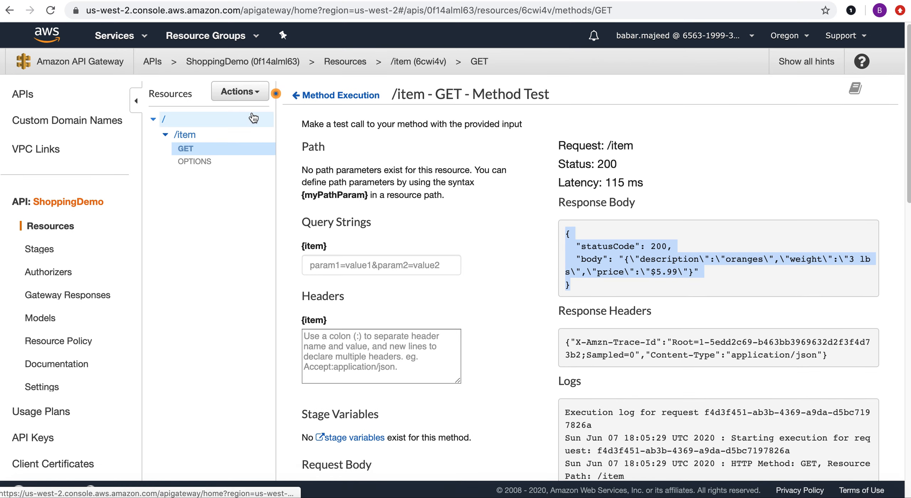
{"action": "left_click", "coordinate": [252, 94]}
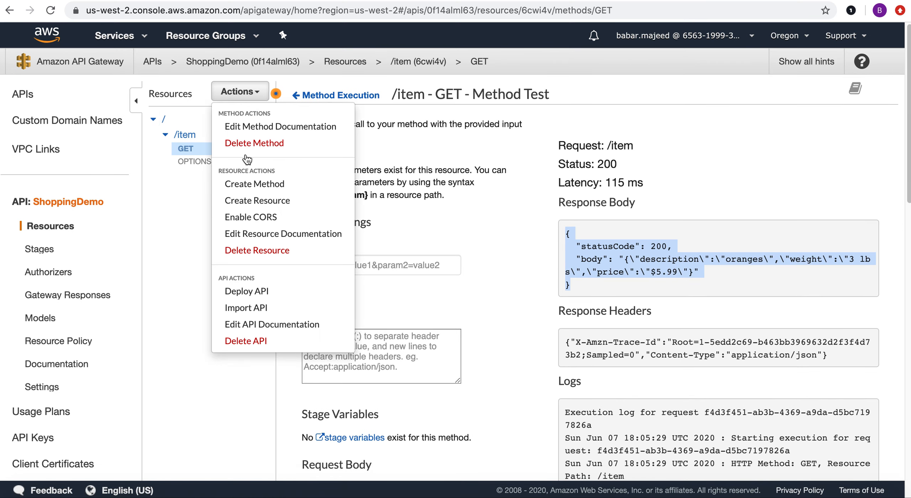
{"action": "left_click", "coordinate": [245, 183]}
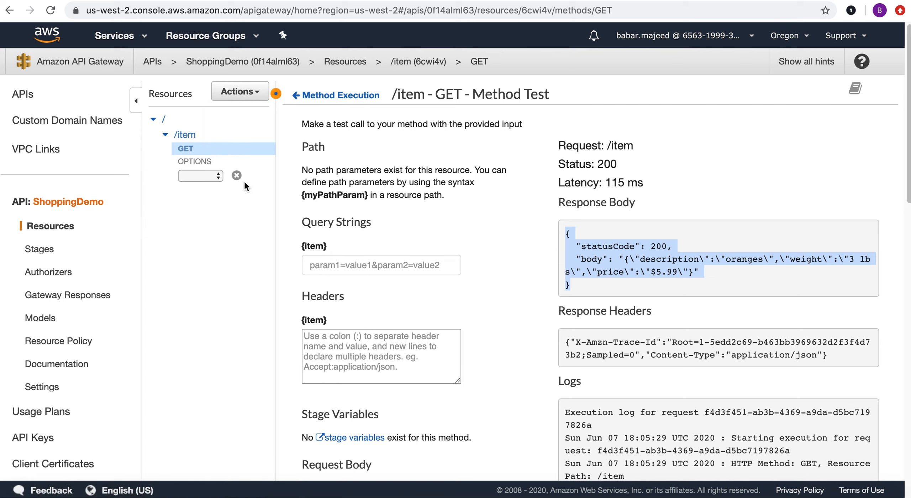
{"action": "left_click", "coordinate": [216, 176]}
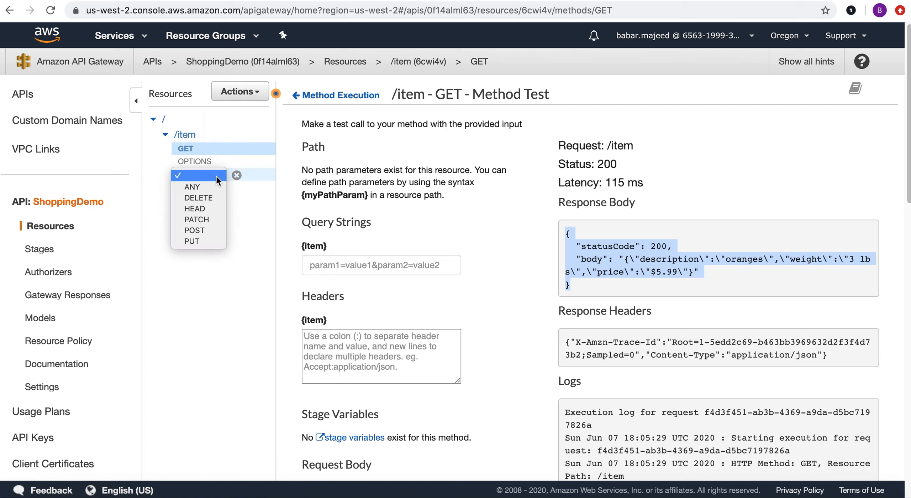
{"action": "left_click", "coordinate": [195, 231]}
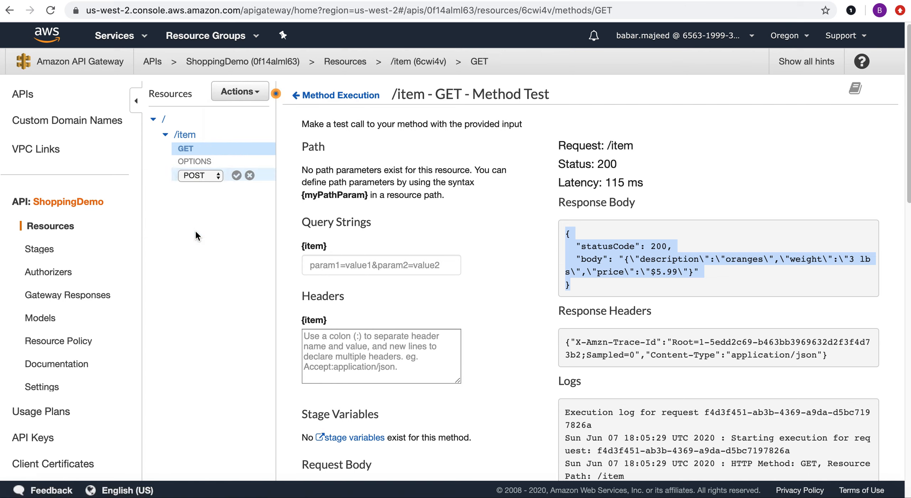
{"action": "left_click", "coordinate": [237, 175]}
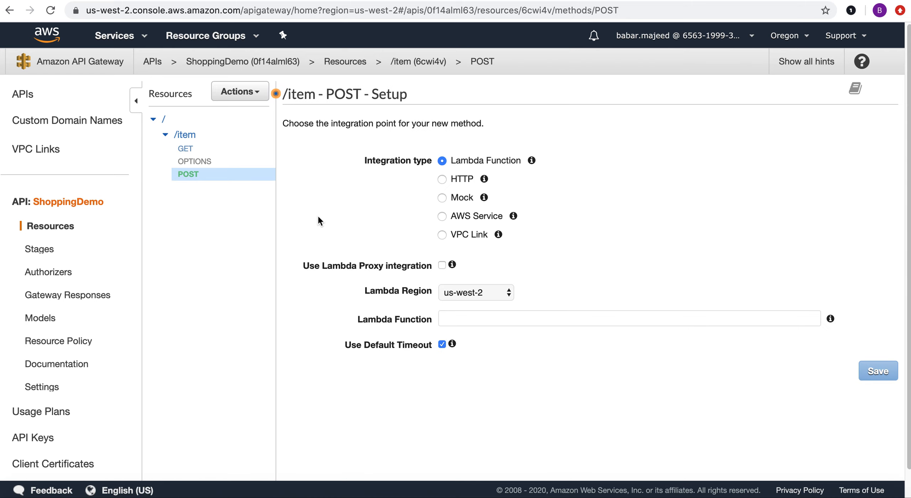
- Integrate the POST method with the saveItem Lambda function in us-west-2 and grant API Gateway permission to invoke it
{"action": "left_click", "coordinate": [488, 318]}
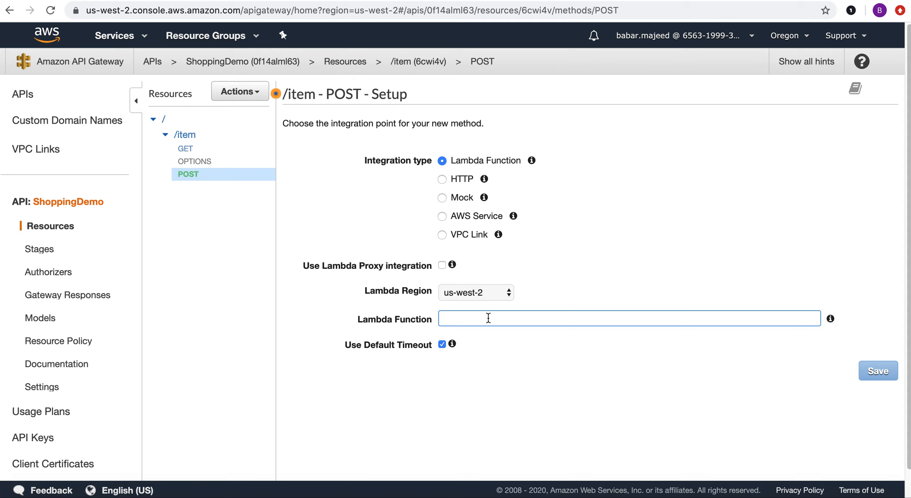
{"action": "type", "text": "save"}
{"action": "left_click", "coordinate": [497, 346]}
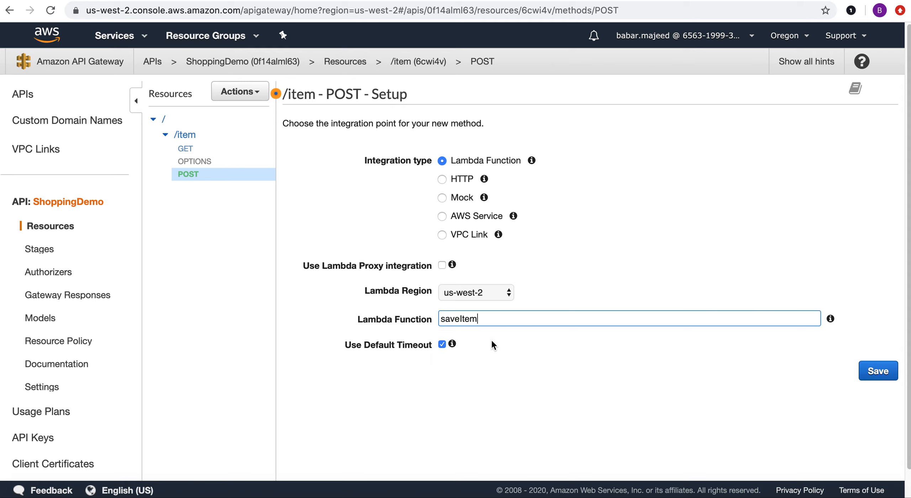
{"action": "left_click", "coordinate": [878, 376]}
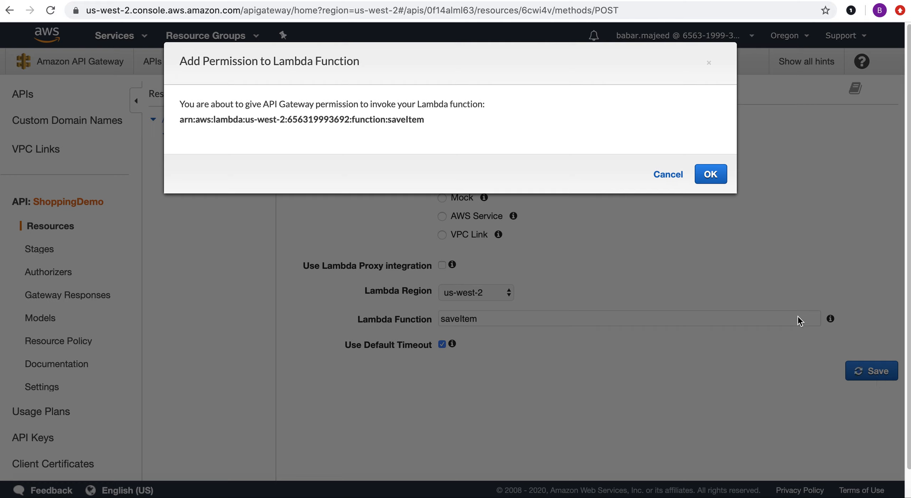
{"action": "left_click", "coordinate": [710, 176]}
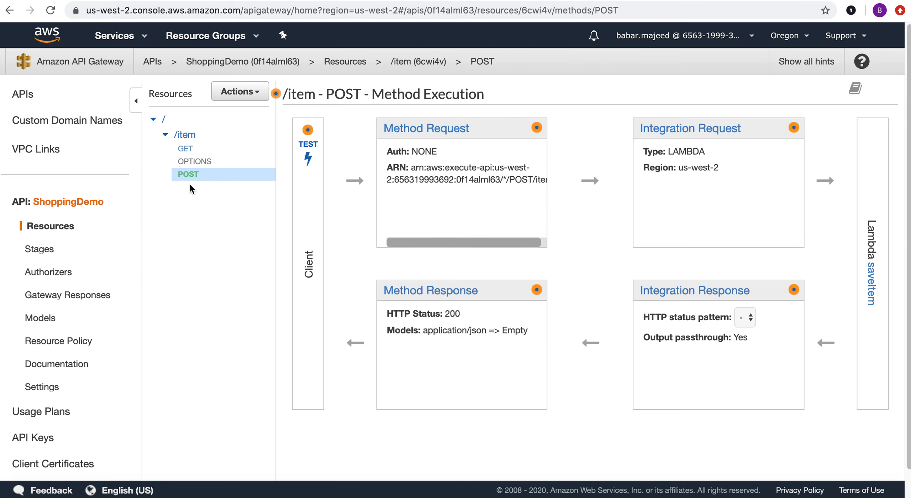
- Run a test call of the /item POST method with a JSON request body setting itemName to "Bananas" and Price to "$1.79"
{"action": "left_click", "coordinate": [311, 145]}
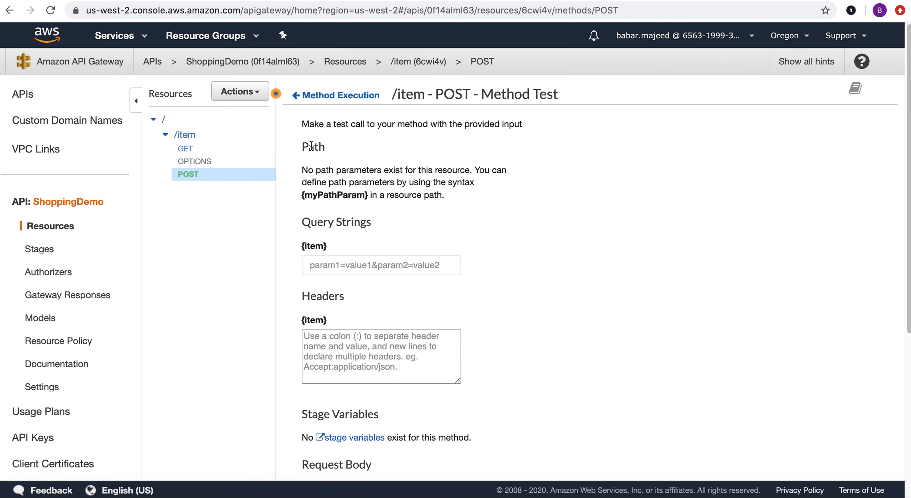
{"action": "left_click", "coordinate": [345, 352]}
{"action": "scroll", "coordinate": [345, 352], "scroll_direction": "down", "scroll_amount": 3}
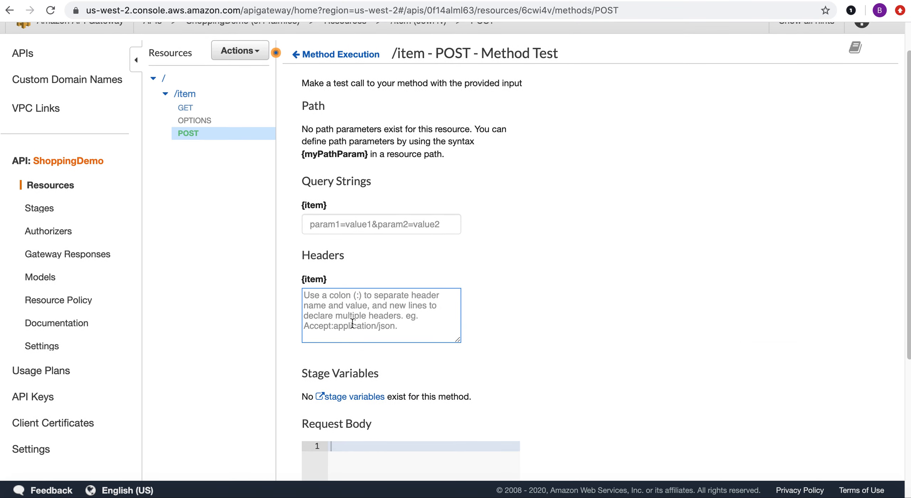
{"action": "scroll", "coordinate": [353, 323], "scroll_direction": "down", "scroll_amount": 5}
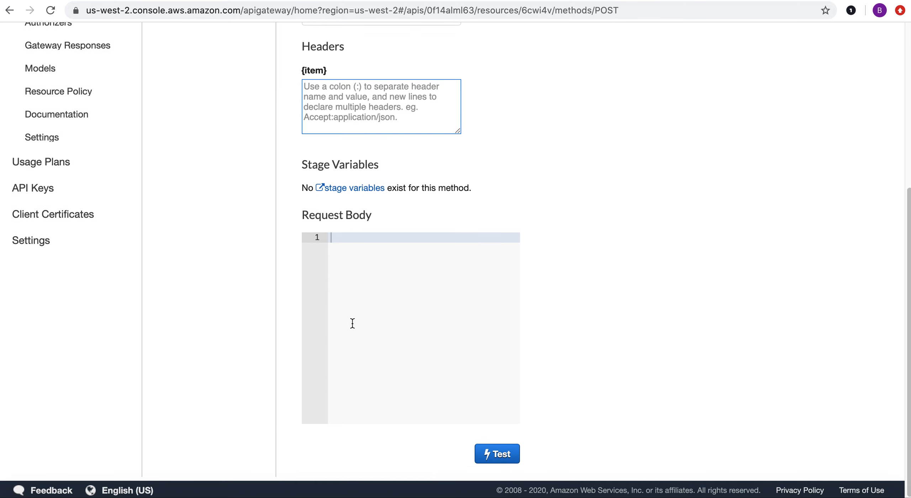
{"action": "left_click", "coordinate": [349, 290]}
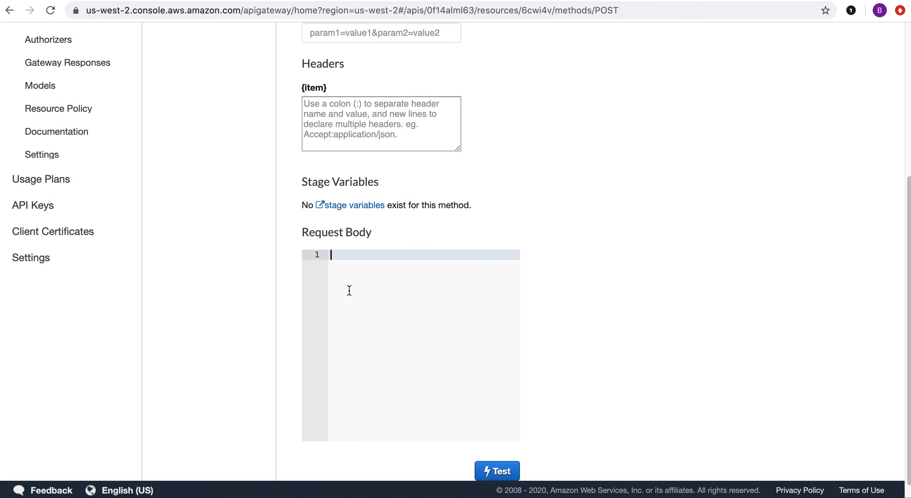
{"action": "type", "text": "{     \"itemName\": \"Bananas\",     \"Price\": \"$1.79\" }"}
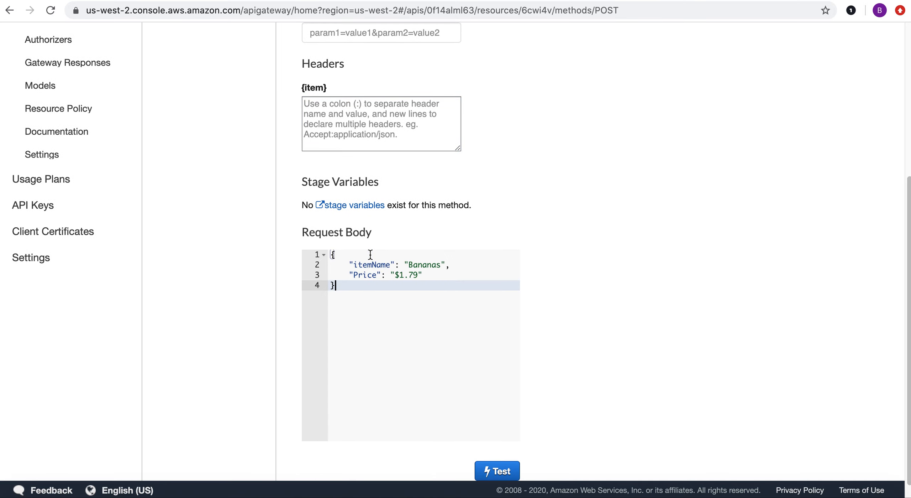
{"action": "scroll", "coordinate": [557, 202], "scroll_direction": "up", "scroll_amount": 1}
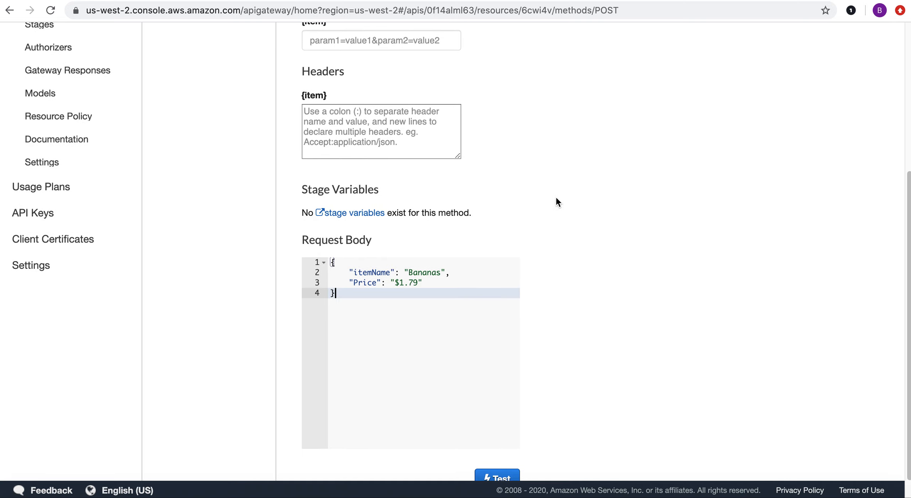
{"action": "scroll", "coordinate": [558, 203], "scroll_direction": "down", "scroll_amount": 3}
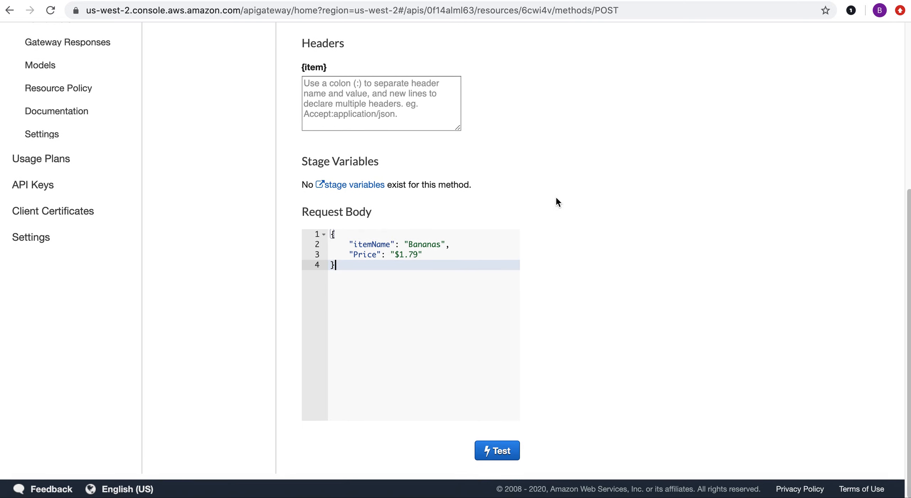
{"action": "left_click", "coordinate": [500, 449]}
- Examine the POST test's execution log for the submitted request body, and check the message in the response body
{"action": "scroll", "coordinate": [676, 138], "scroll_direction": "up", "scroll_amount": 15}
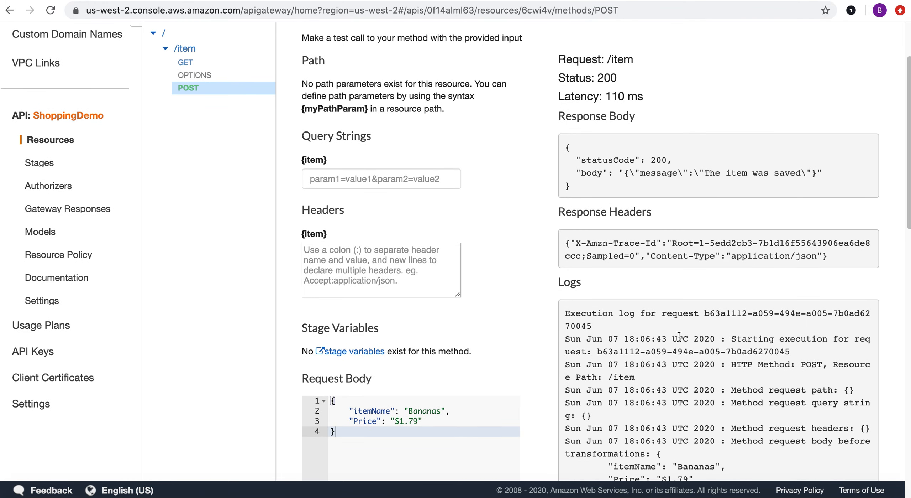
{"action": "scroll", "coordinate": [679, 336], "scroll_direction": "down", "scroll_amount": 15}
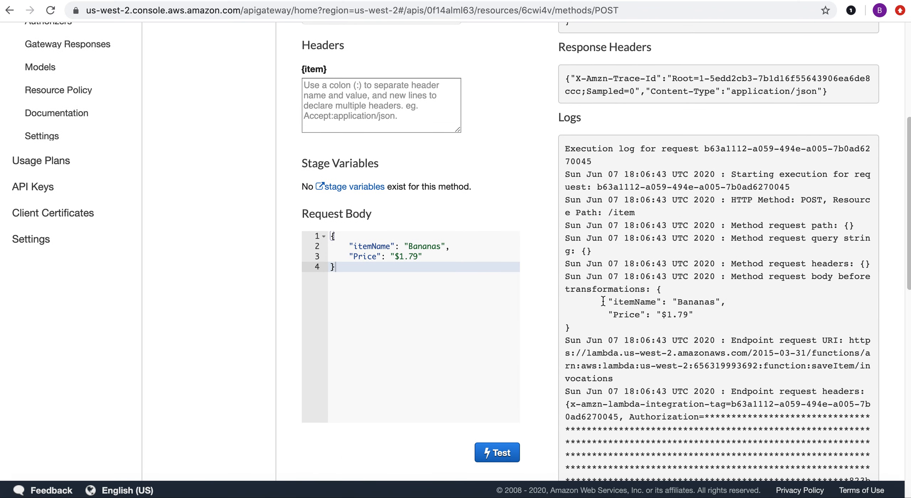
{"action": "left_click_drag", "start_coordinate": [602, 302], "coordinate": [689, 317]}
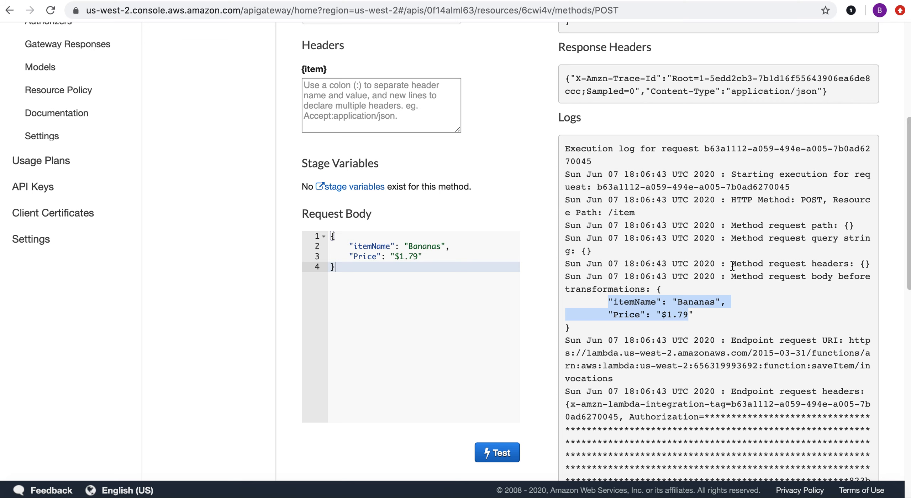
{"action": "scroll", "coordinate": [733, 267], "scroll_direction": "up", "scroll_amount": 10}
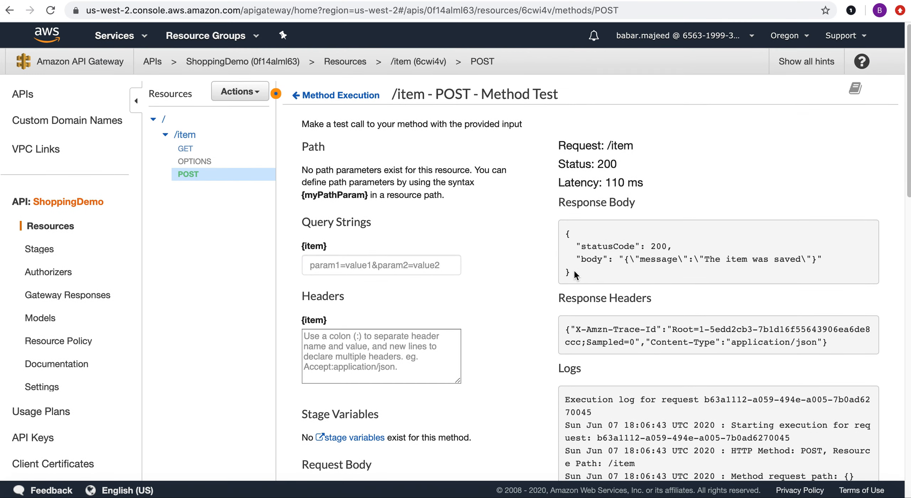
{"action": "left_click_drag", "start_coordinate": [573, 259], "coordinate": [827, 261]}
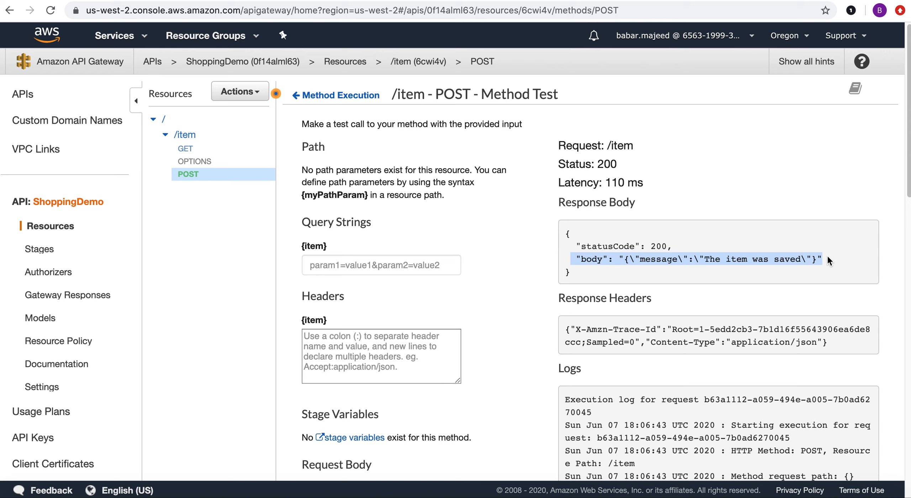
{"action": "left_click", "coordinate": [768, 261]}
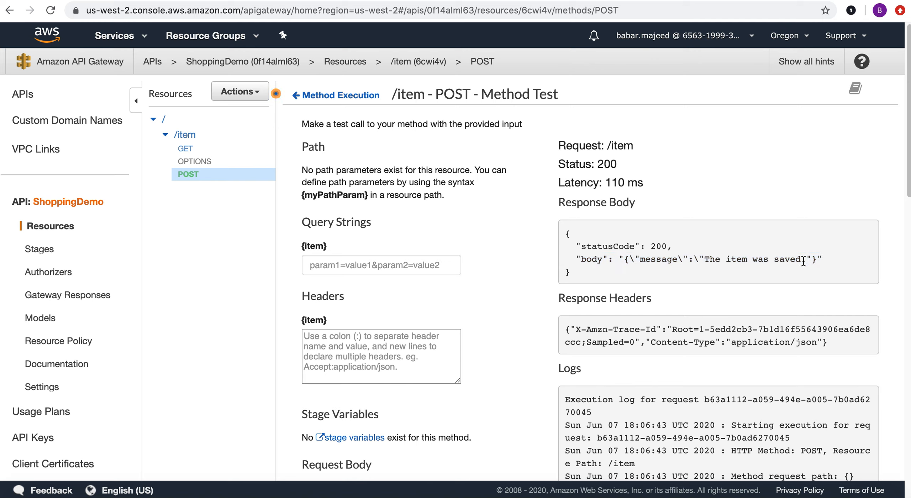
{"action": "left_click_drag", "start_coordinate": [823, 256], "coordinate": [576, 248]}
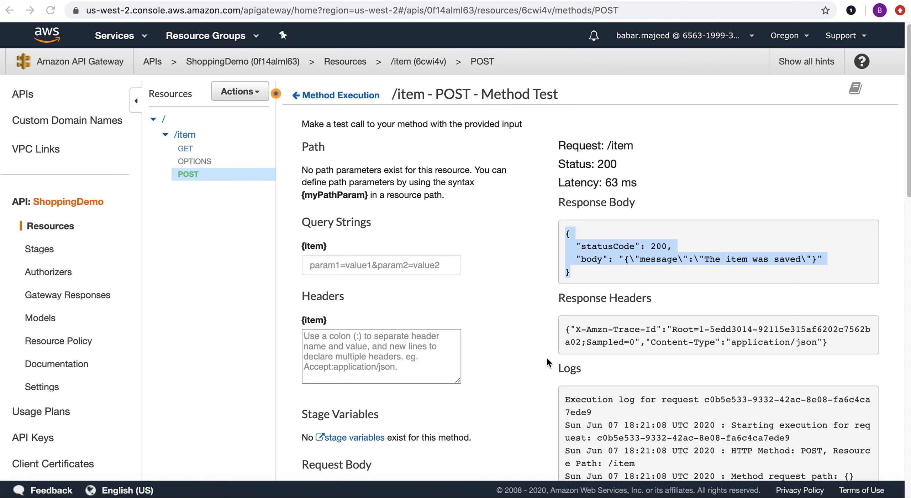
- Reopen the ShoppingDemo API and set the /item GET method request's authorization to AWS_IAM
{"action": "left_click", "coordinate": [31, 95]}
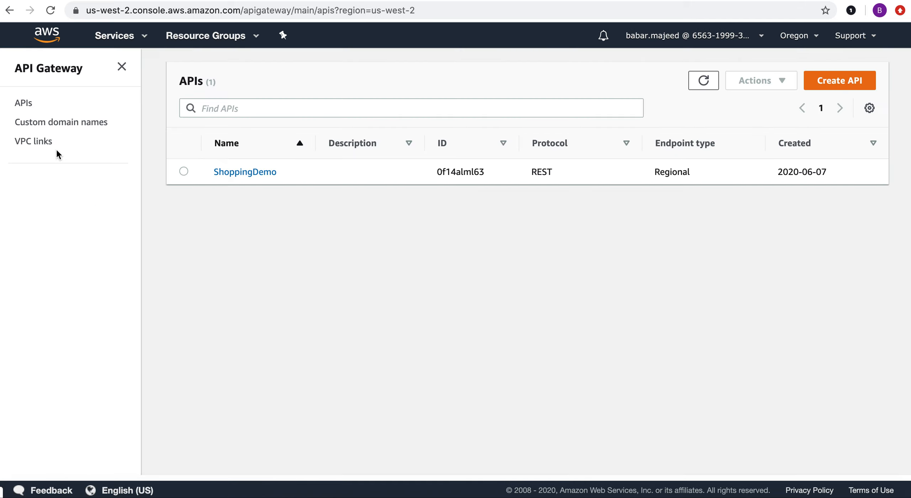
{"action": "left_click", "coordinate": [240, 173]}
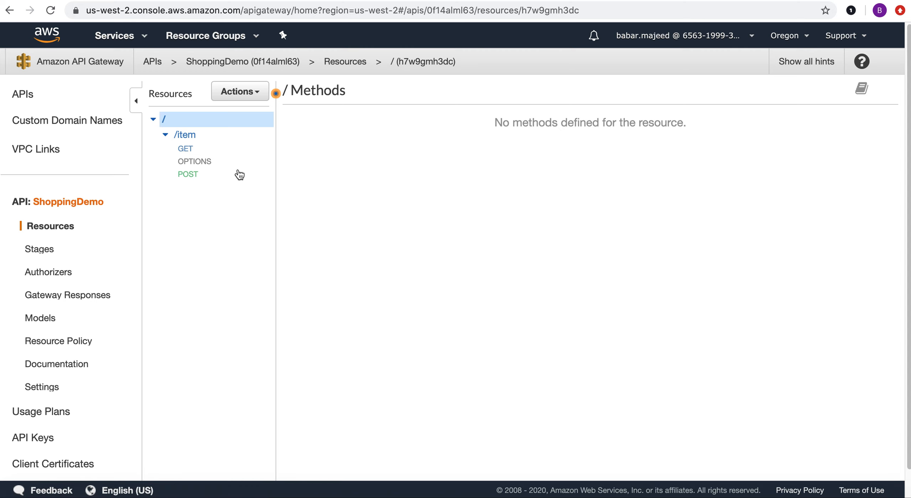
{"action": "left_click", "coordinate": [185, 154]}
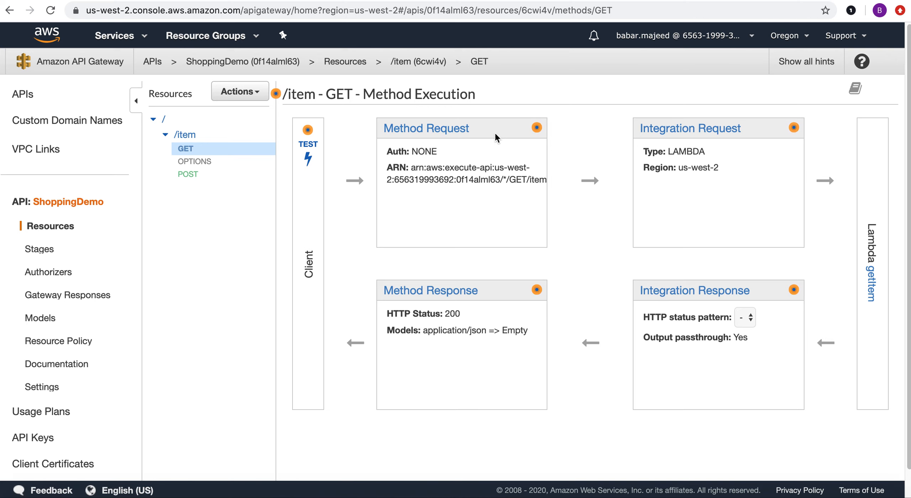
{"action": "left_click", "coordinate": [453, 130]}
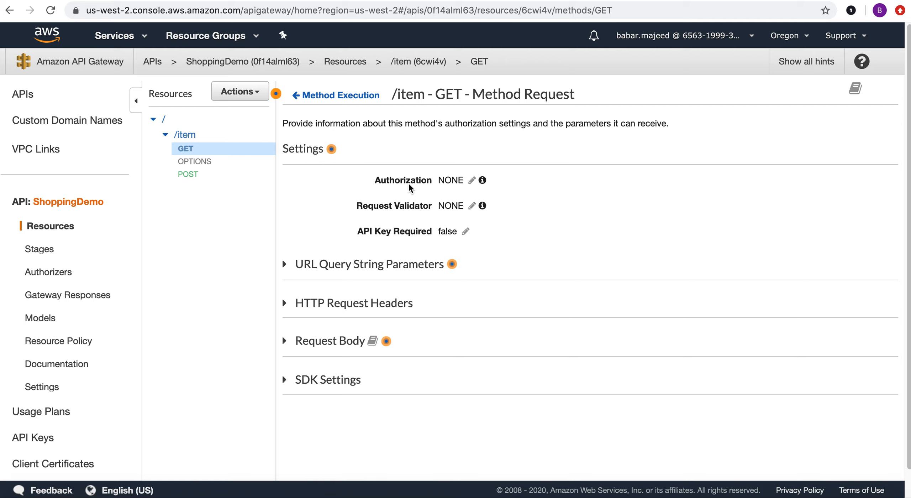
{"action": "left_click", "coordinate": [472, 182]}
{"action": "left_click", "coordinate": [492, 184]}
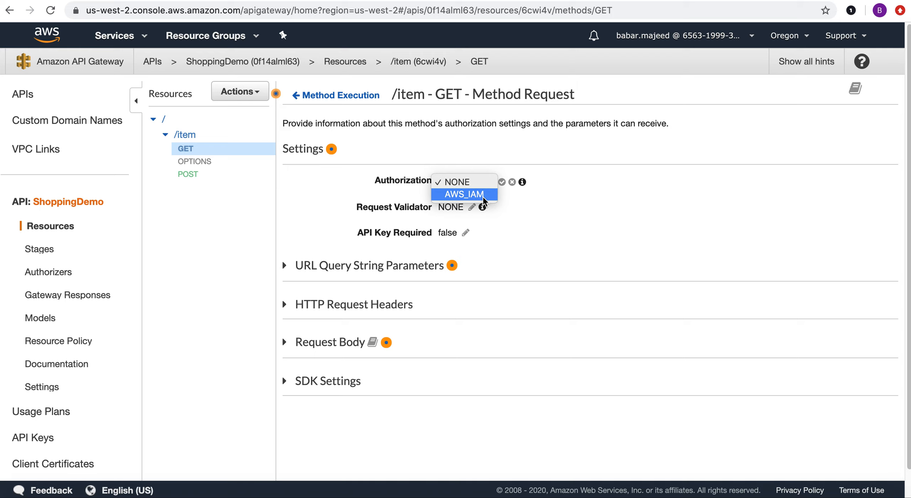
{"action": "left_click", "coordinate": [482, 197]}
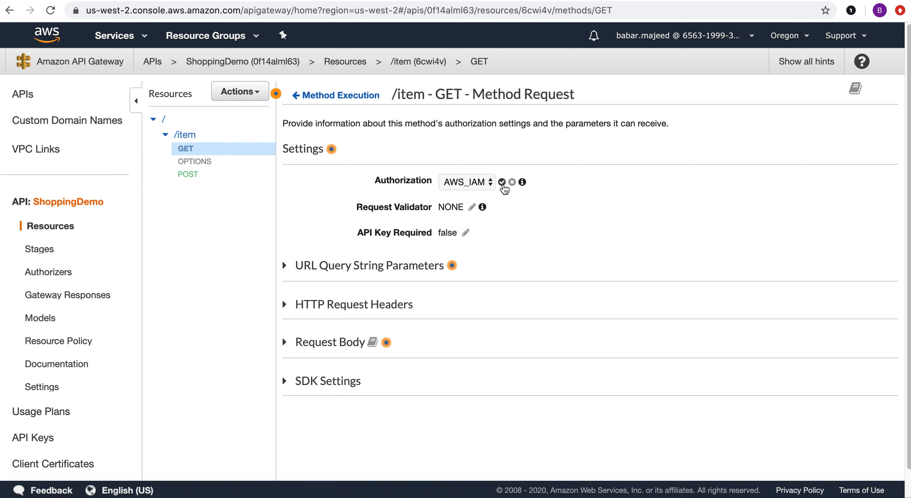
{"action": "left_click", "coordinate": [502, 183]}
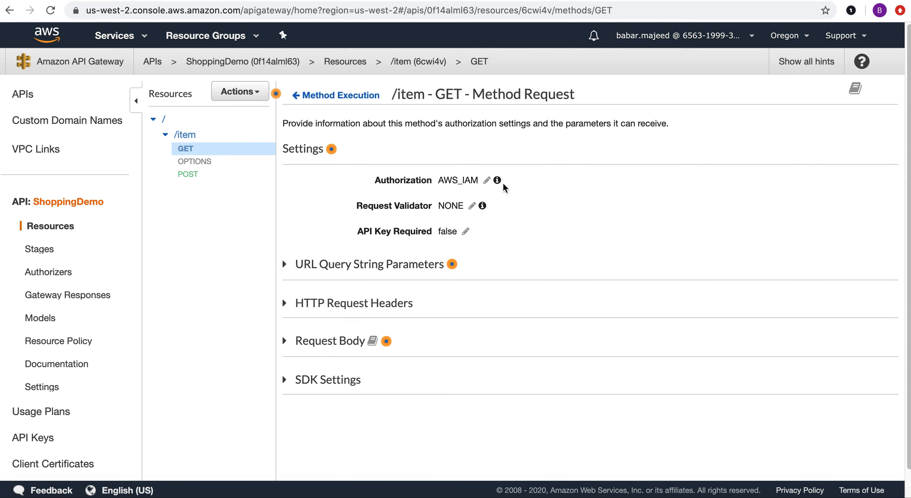
- Set the /item POST method request's authorization to AWS_IAM and save the setting
{"action": "left_click", "coordinate": [190, 175]}
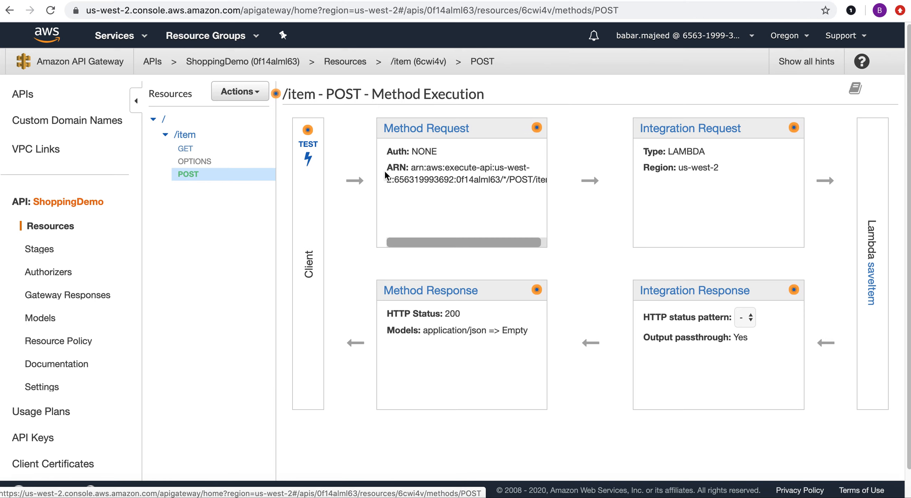
{"action": "left_click", "coordinate": [426, 128]}
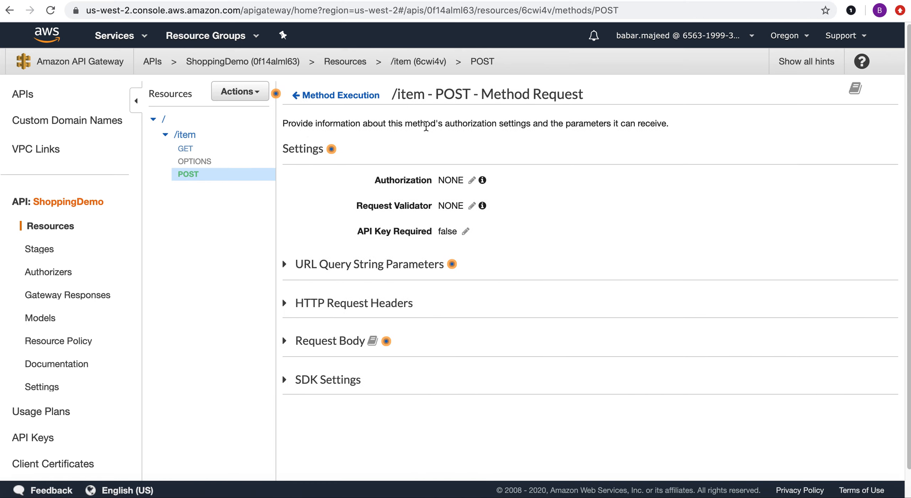
{"action": "left_click", "coordinate": [474, 181]}
{"action": "left_click", "coordinate": [491, 186]}
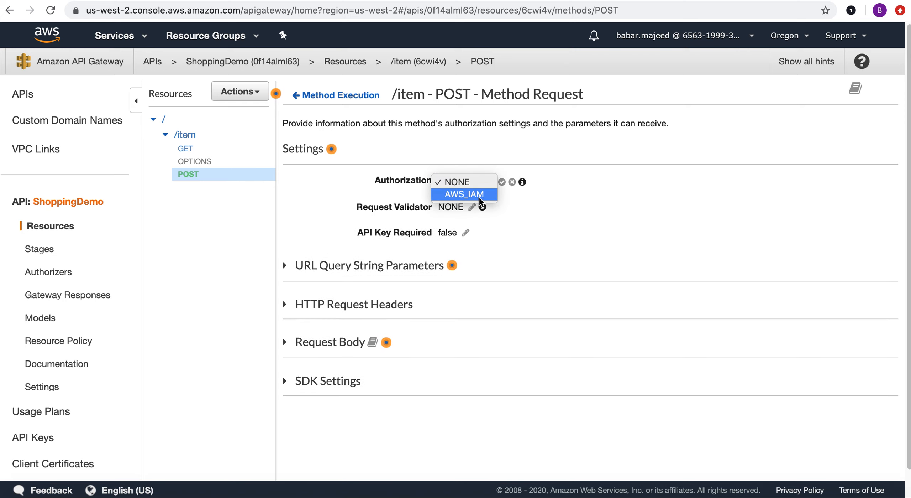
{"action": "left_click", "coordinate": [478, 195]}
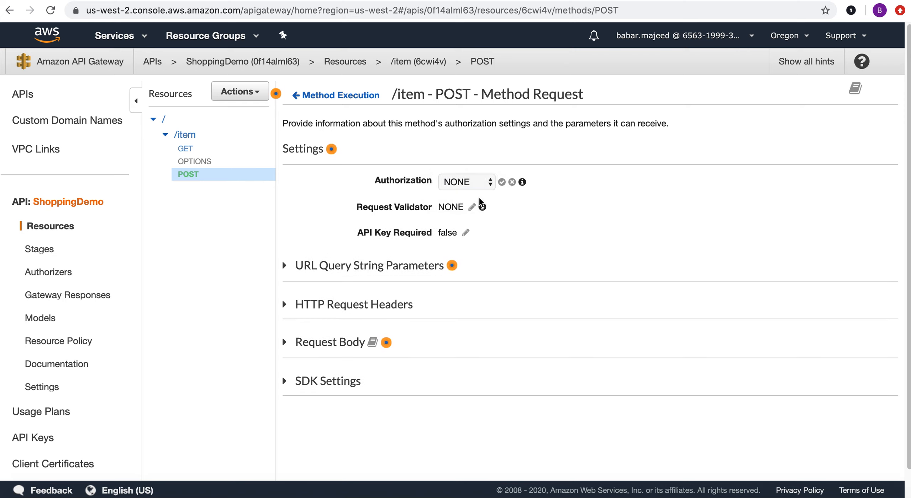
{"action": "left_click", "coordinate": [502, 183]}
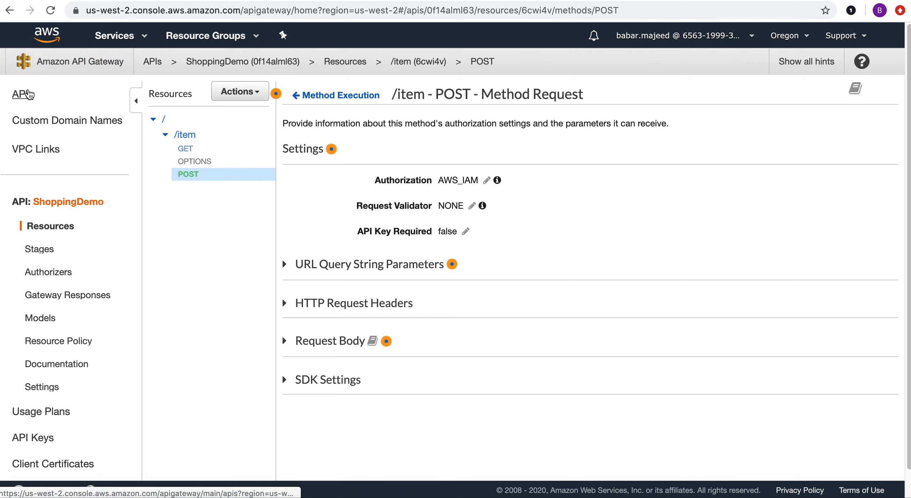
- Go to the getItem Lambda function's permissions and open its execution role in IAM
{"action": "left_click", "coordinate": [57, 40]}
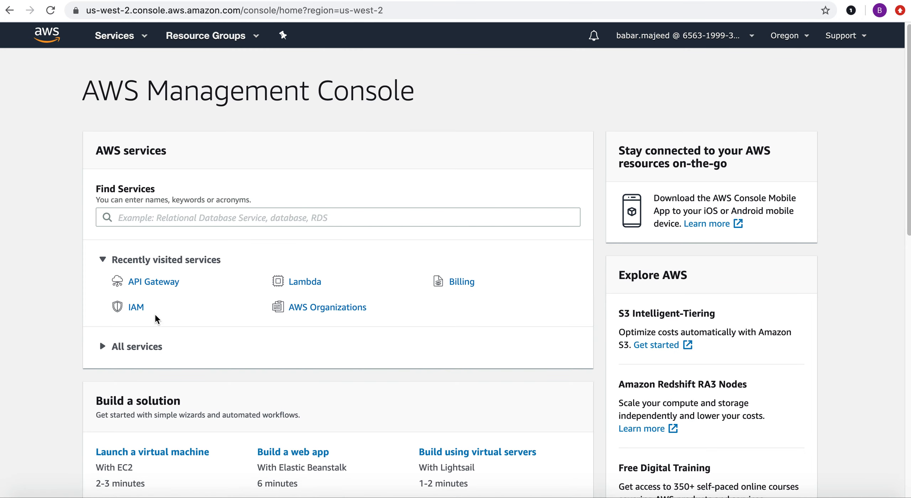
{"action": "left_click", "coordinate": [302, 284]}
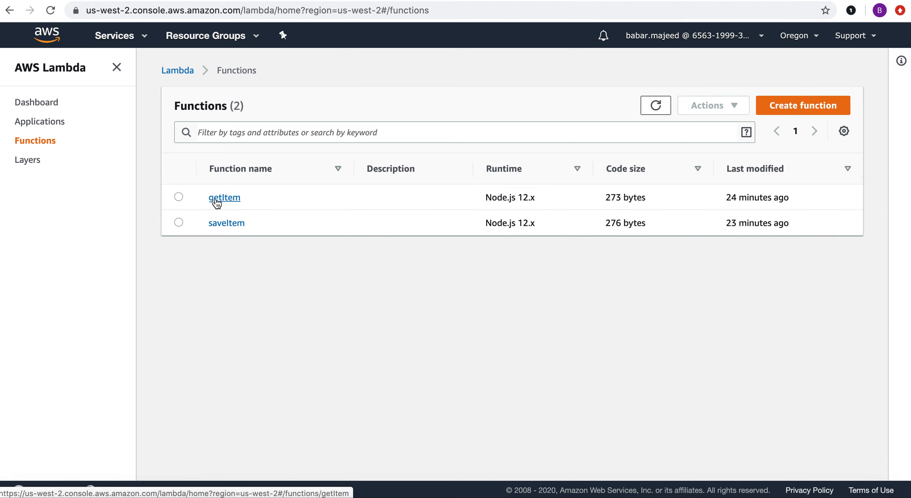
{"action": "left_click", "coordinate": [216, 200]}
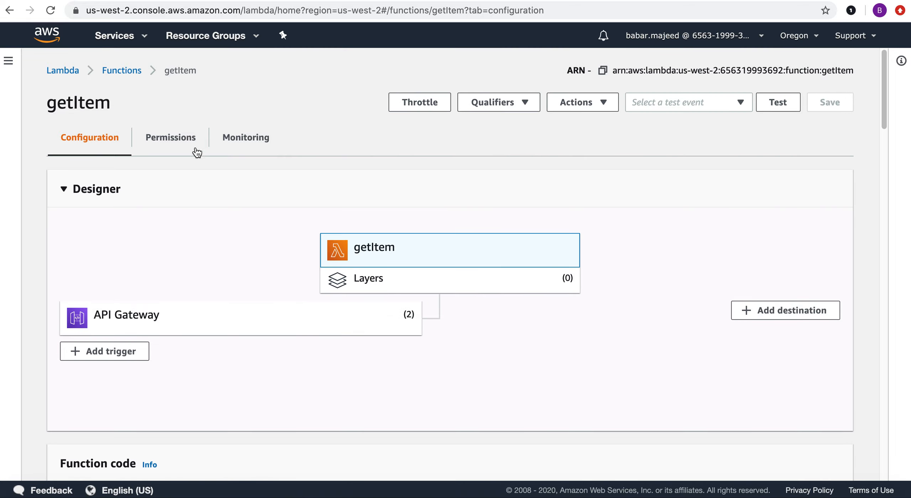
{"action": "left_click", "coordinate": [168, 139]}
{"action": "scroll", "coordinate": [197, 237], "scroll_direction": "down", "scroll_amount": 2}
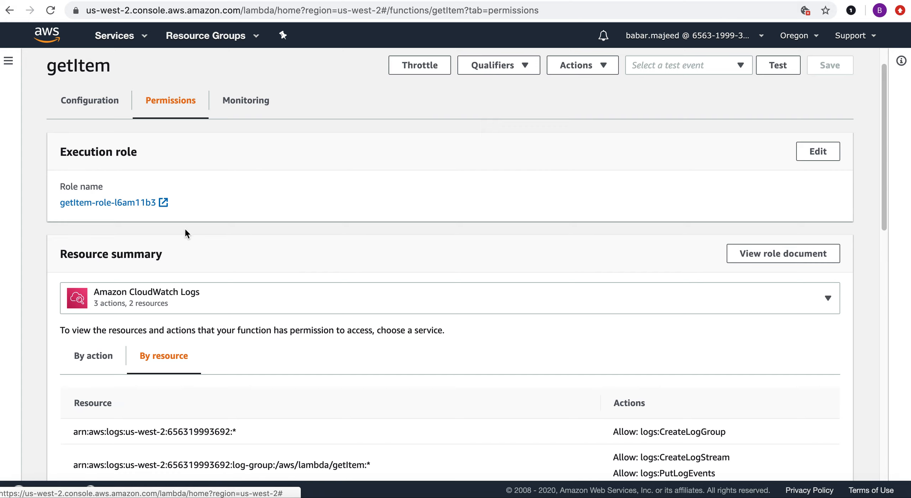
{"action": "left_click", "coordinate": [162, 202]}
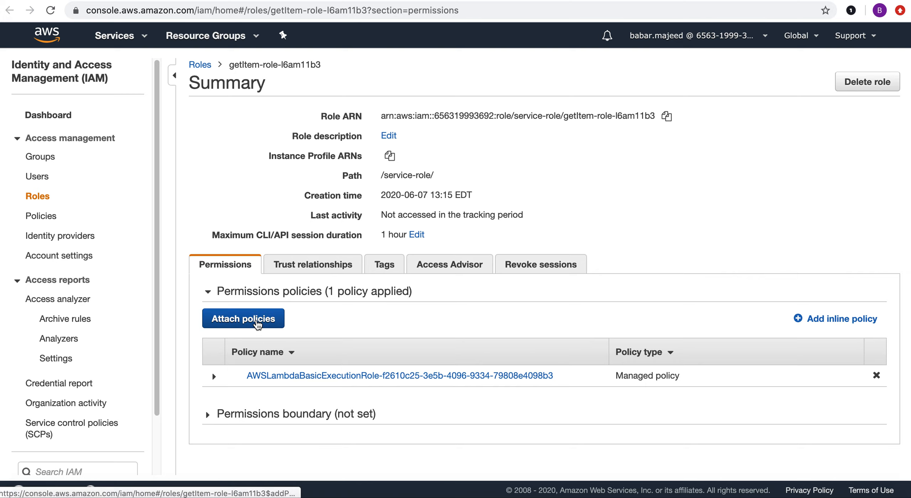
- Attach the AmazonAPIGatewayInvokeFullAccess policy to the getItem function's execution role
{"action": "left_click", "coordinate": [255, 320]}
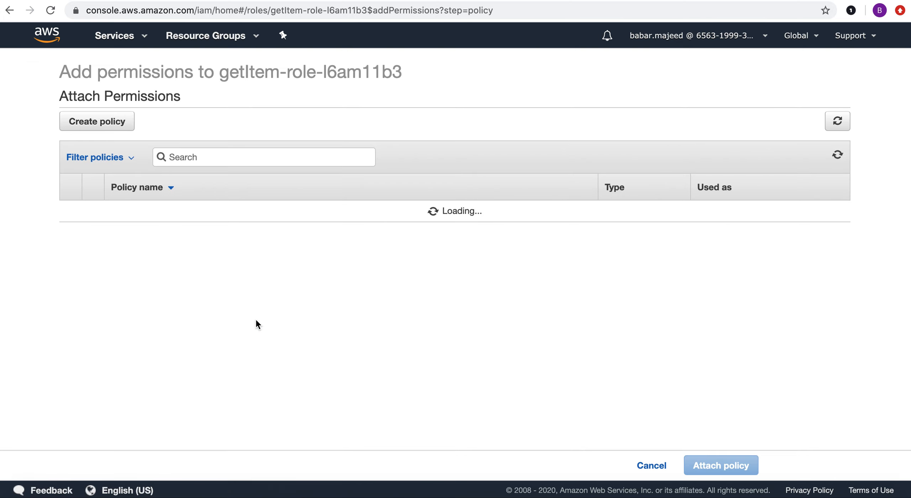
{"action": "left_click", "coordinate": [214, 155]}
{"action": "type", "text": "Amazon"}
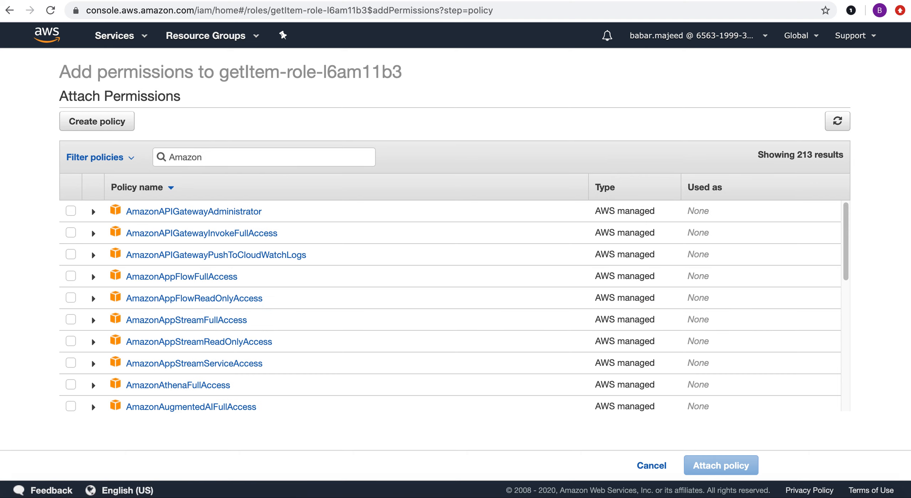
{"action": "type", "text": "Ao"}
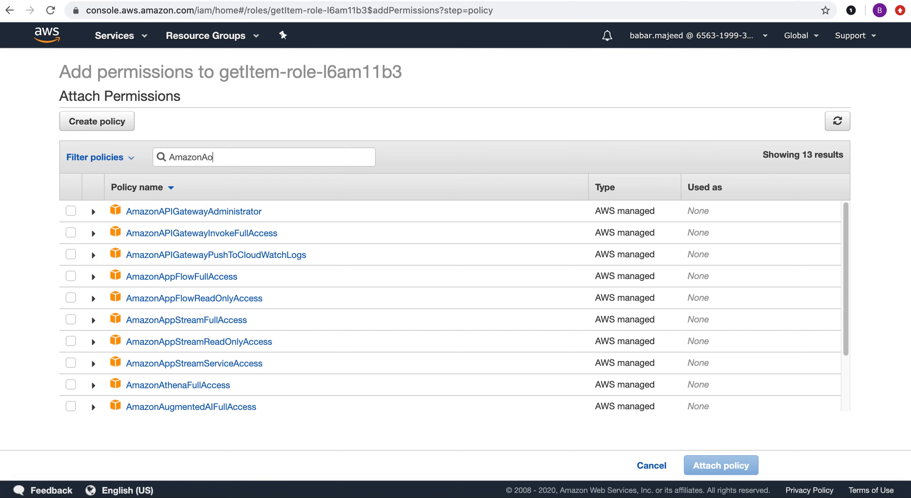
{"action": "type", "text": "i"}
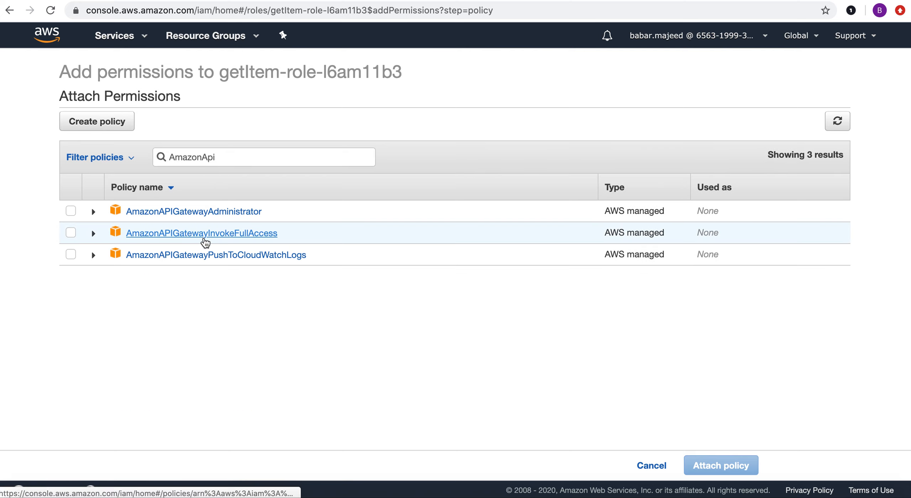
{"action": "left_click", "coordinate": [70, 233]}
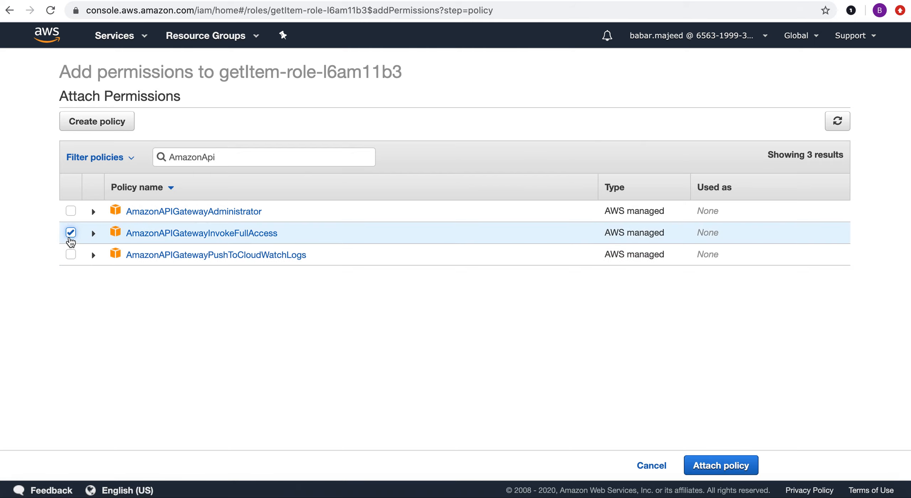
{"action": "left_click", "coordinate": [709, 466]}
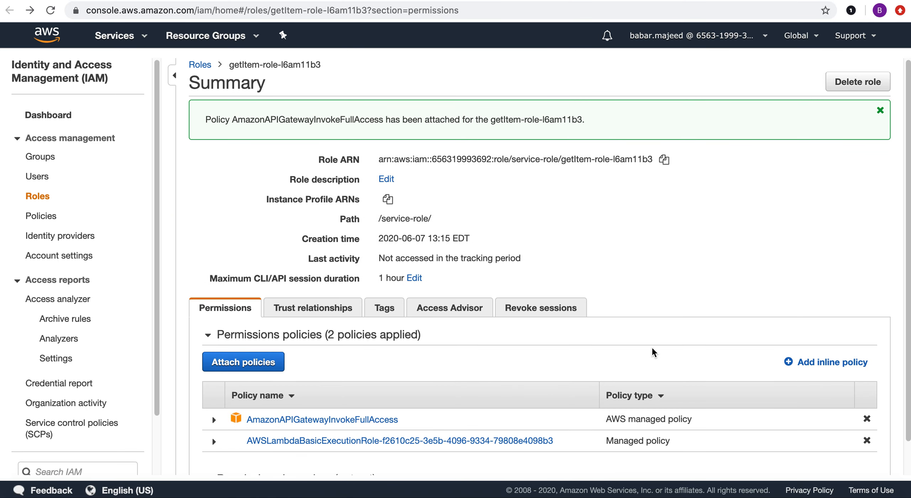
{"action": "scroll", "coordinate": [651, 315], "scroll_direction": "down", "scroll_amount": 3}
{"action": "scroll", "coordinate": [651, 315], "scroll_direction": "up", "scroll_amount": 3}
- Return to the Lambda functions and open the saveItem function's execution role in IAM
{"action": "left_click", "coordinate": [793, 1]}
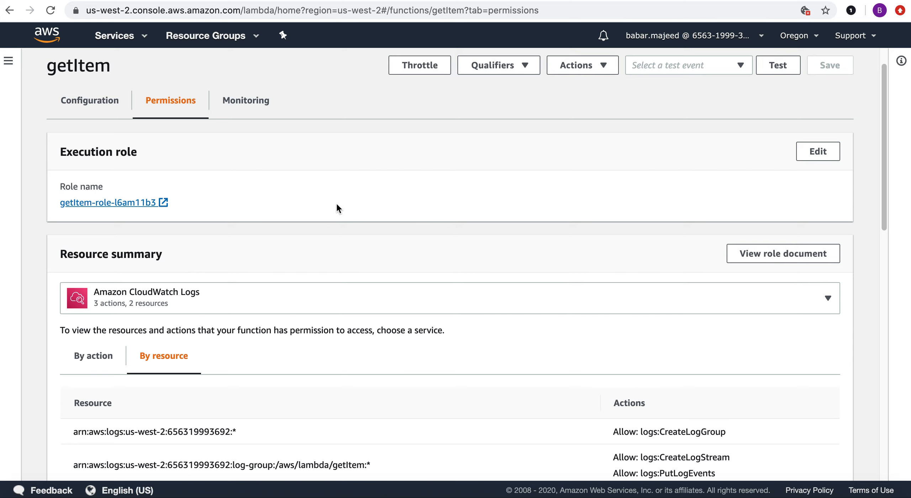
{"action": "left_click", "coordinate": [9, 10]}
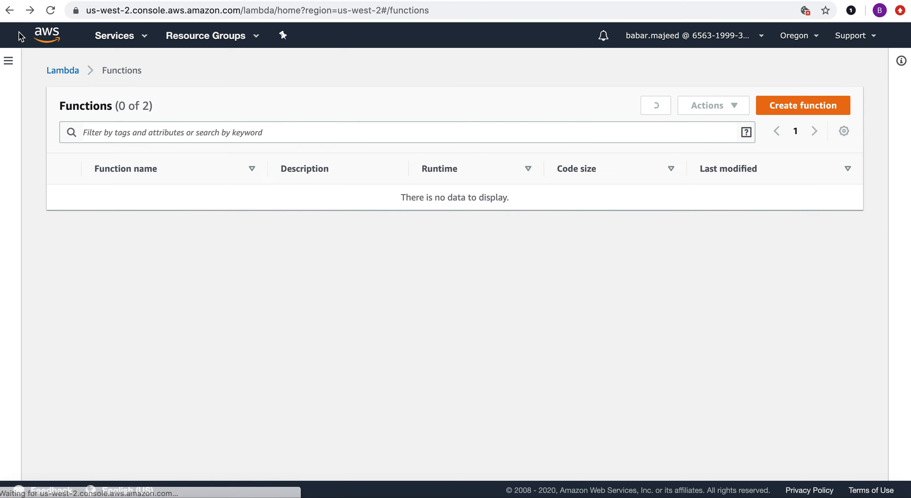
{"action": "left_click", "coordinate": [107, 223]}
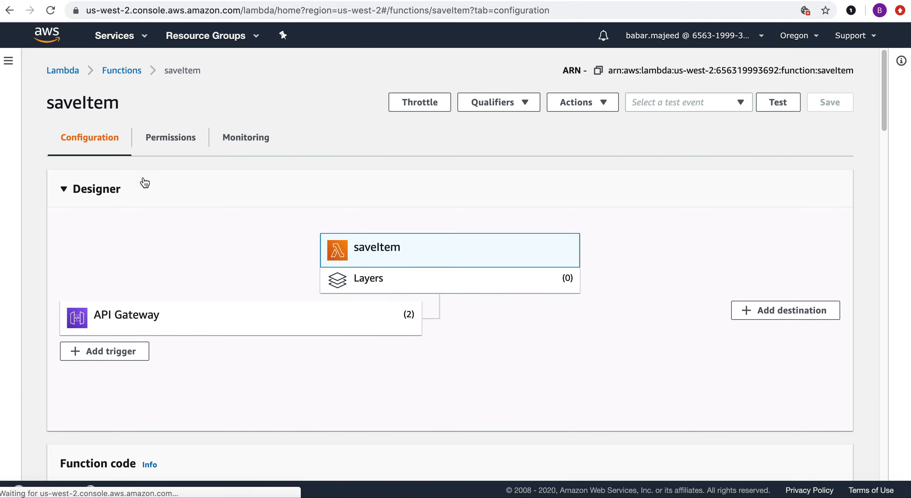
{"action": "left_click", "coordinate": [163, 139]}
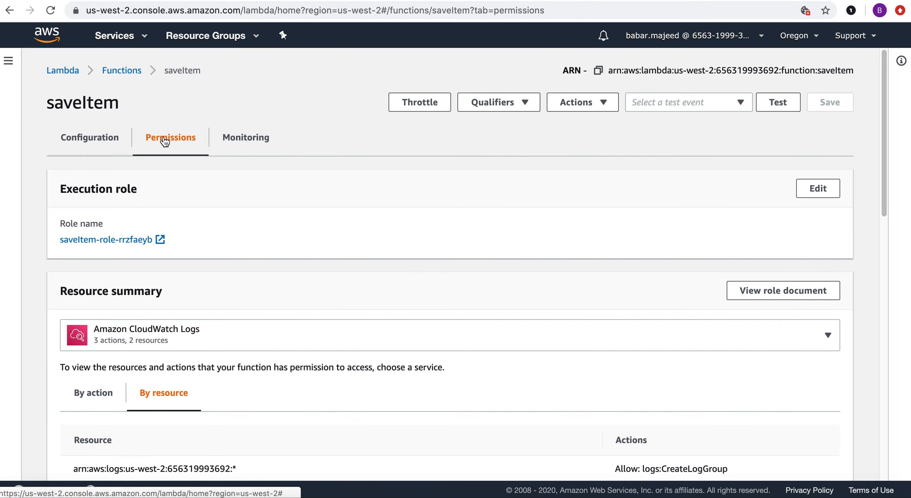
{"action": "left_click", "coordinate": [160, 240]}
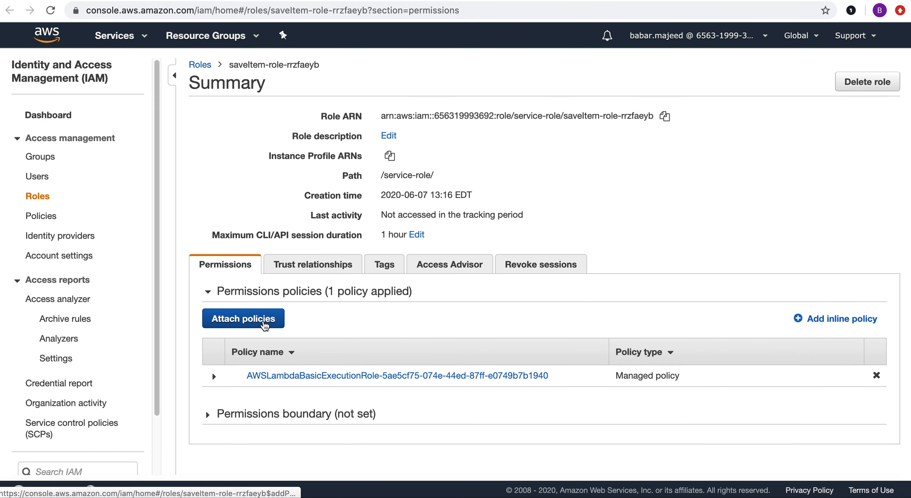
- Attach the AmazonAPIGatewayInvokeFullAccess policy to the saveItem function's execution role
{"action": "left_click", "coordinate": [265, 325]}
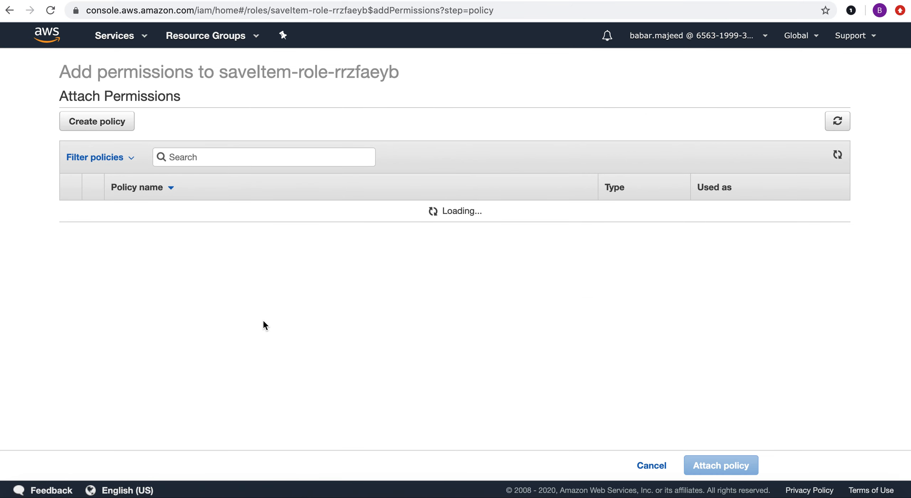
{"action": "type", "text": "A"}
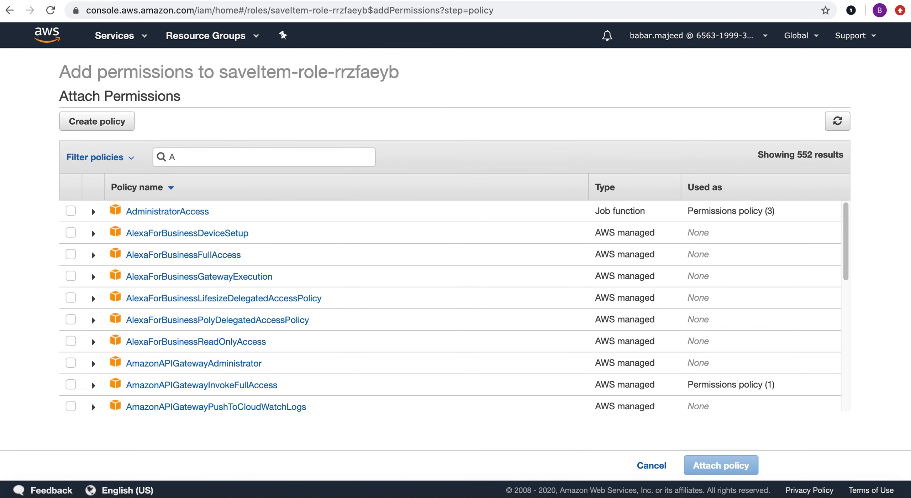
{"action": "type", "text": "mazonA"}
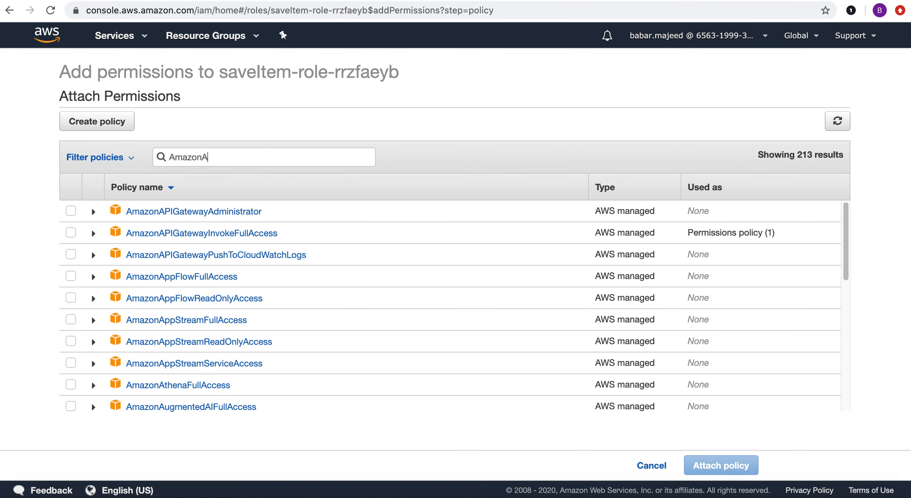
{"action": "type", "text": "PI"}
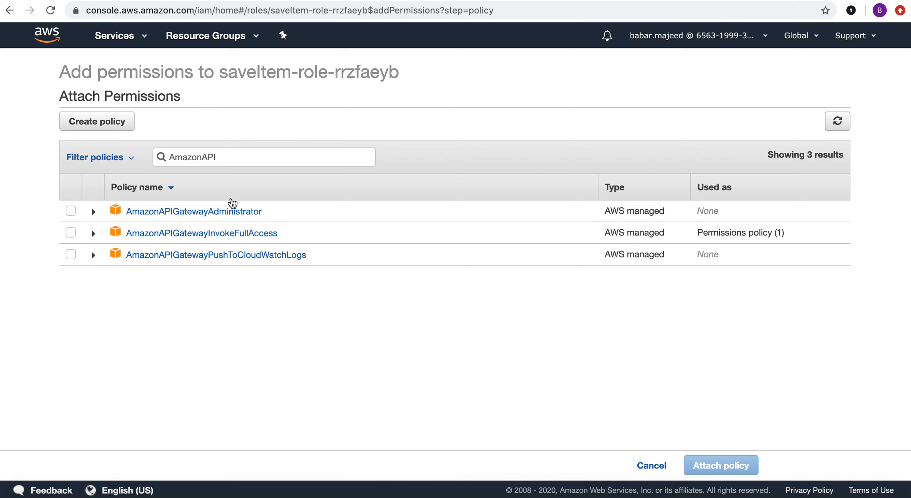
{"action": "left_click", "coordinate": [71, 233]}
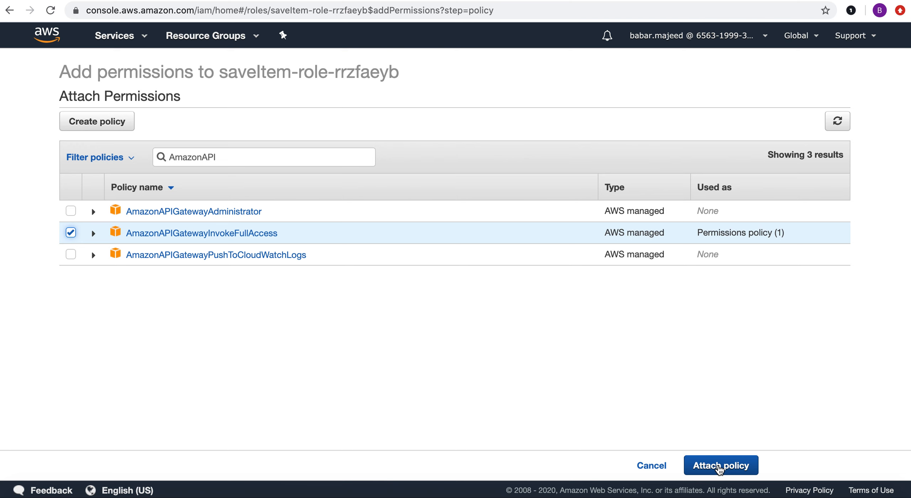
{"action": "left_click", "coordinate": [719, 466]}
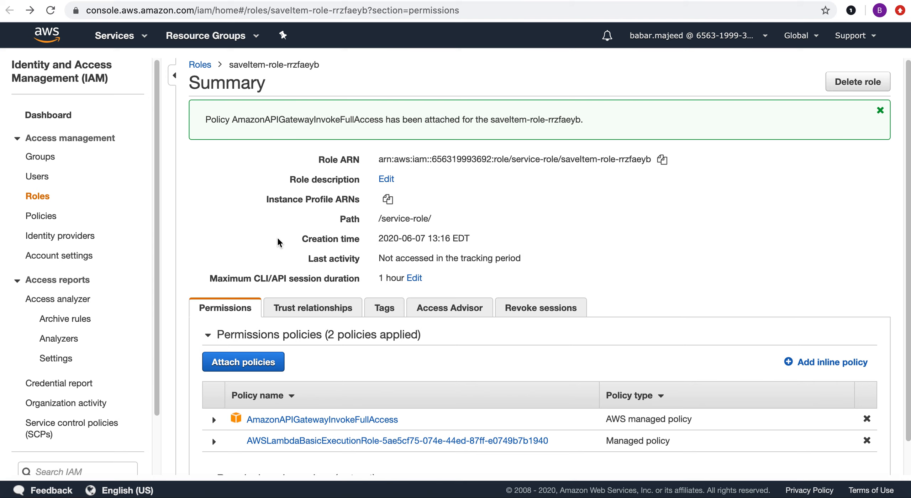
{"action": "scroll", "coordinate": [278, 242], "scroll_direction": "down", "scroll_amount": 1}
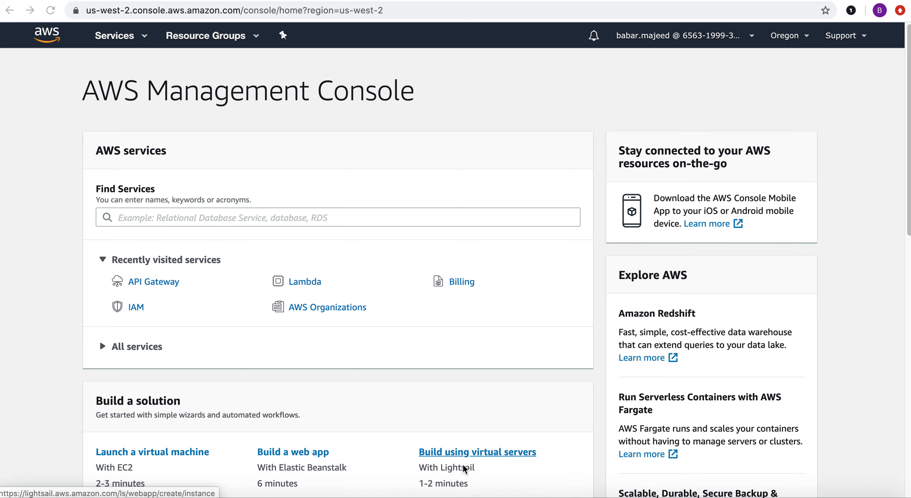
- Reopen the ShoppingDemo API in API Gateway and select its /item resource
{"action": "left_click", "coordinate": [145, 287]}
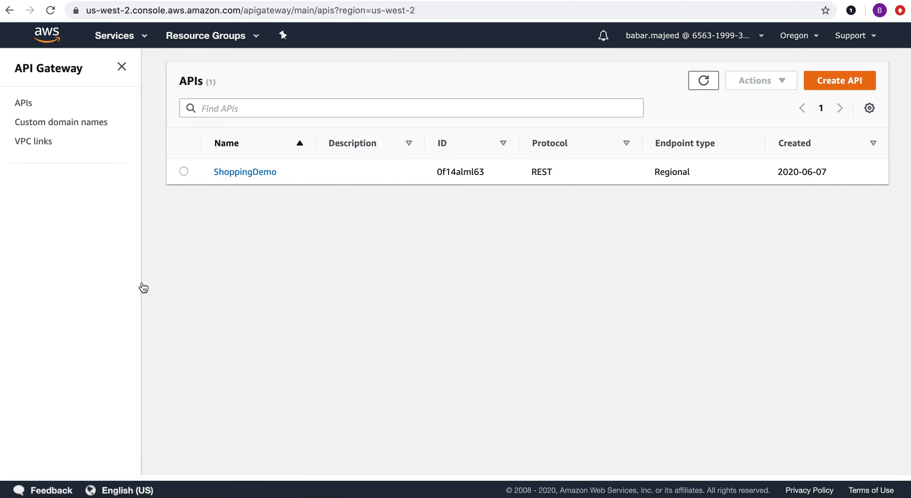
{"action": "left_click", "coordinate": [254, 175]}
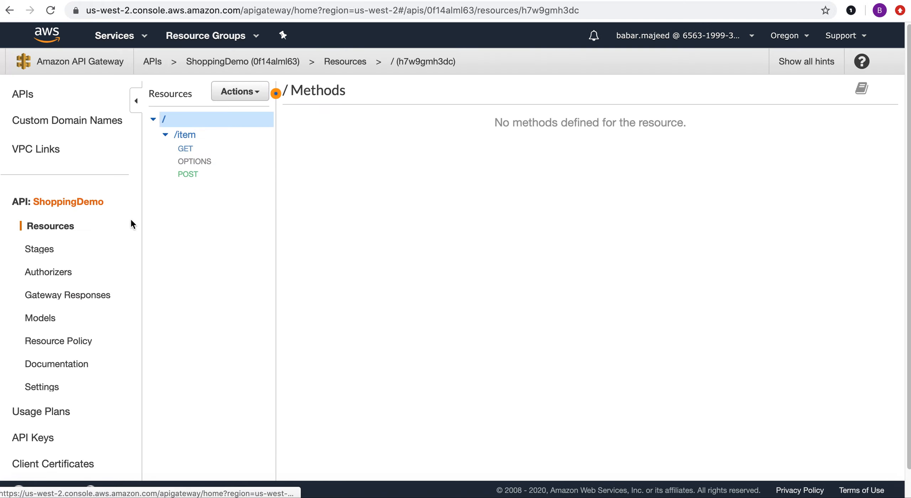
{"action": "left_click", "coordinate": [259, 93]}
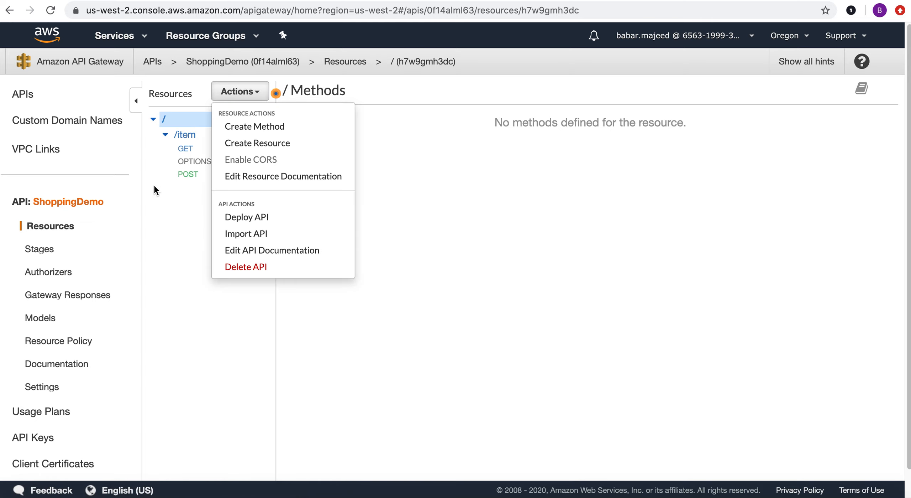
{"action": "left_click", "coordinate": [179, 139]}
- Start deploying the API from the /item resource to a new deployment stage named dev
{"action": "left_click", "coordinate": [259, 94]}
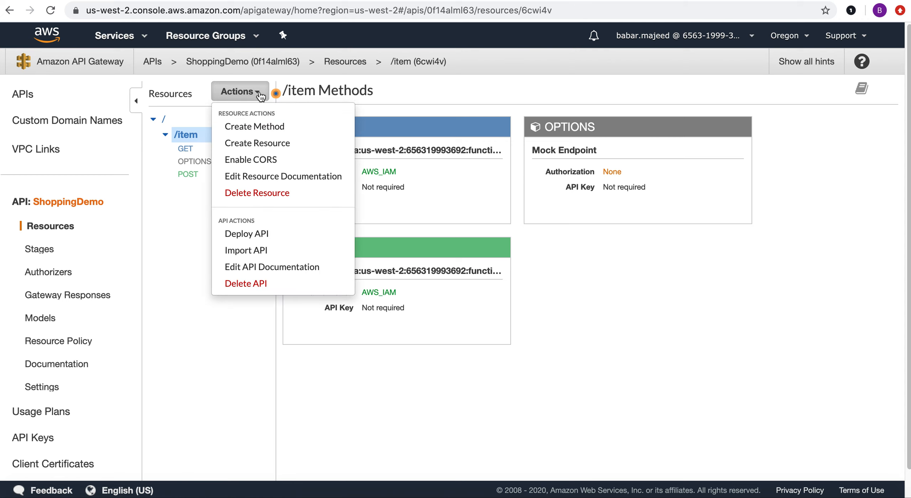
{"action": "left_click", "coordinate": [271, 234]}
{"action": "left_click", "coordinate": [561, 149]}
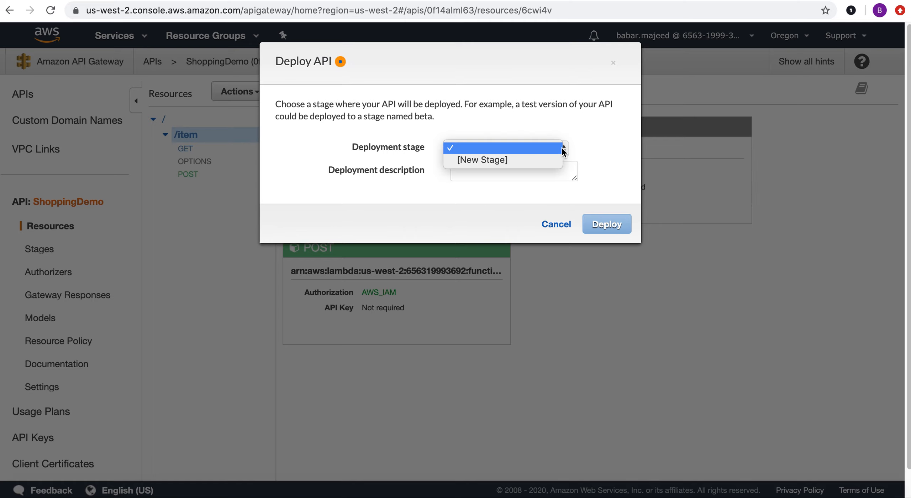
{"action": "left_click", "coordinate": [538, 160]}
{"action": "left_click", "coordinate": [515, 173]}
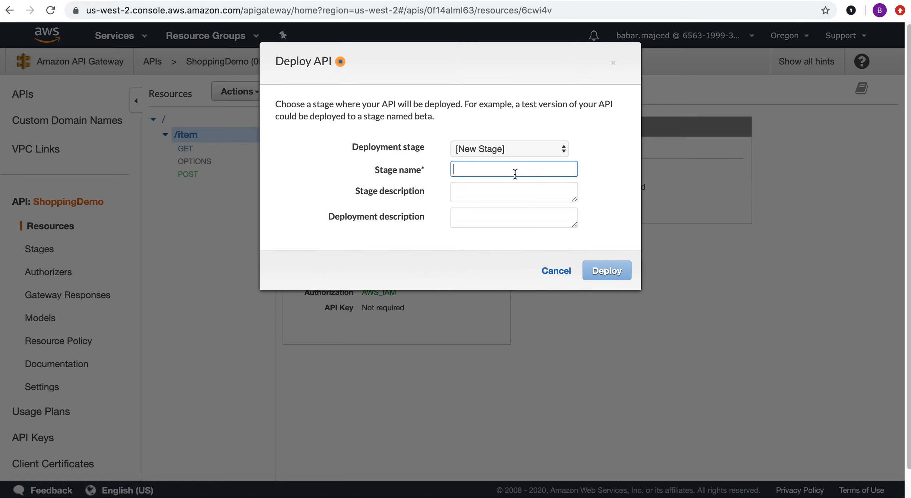
{"action": "type", "text": "dev"}
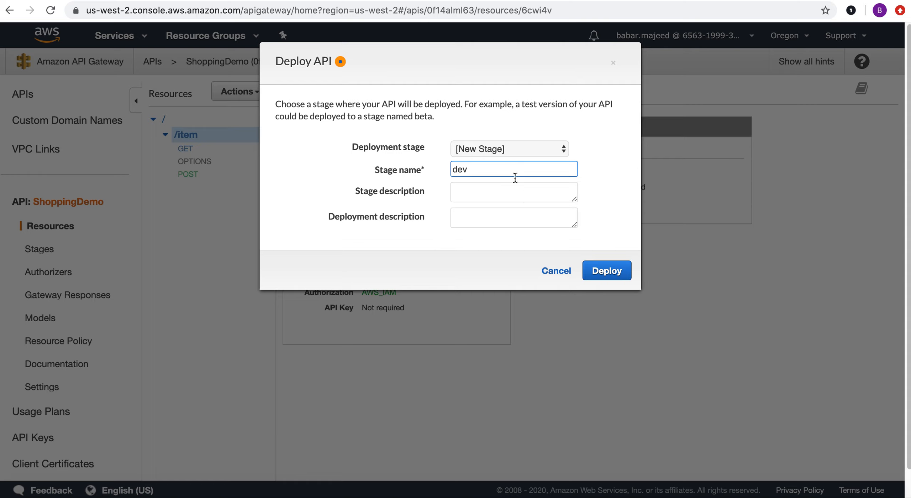
- Set the stage description to "Development Environment", leave the deployment description empty, and deploy the API
{"action": "left_click", "coordinate": [516, 195]}
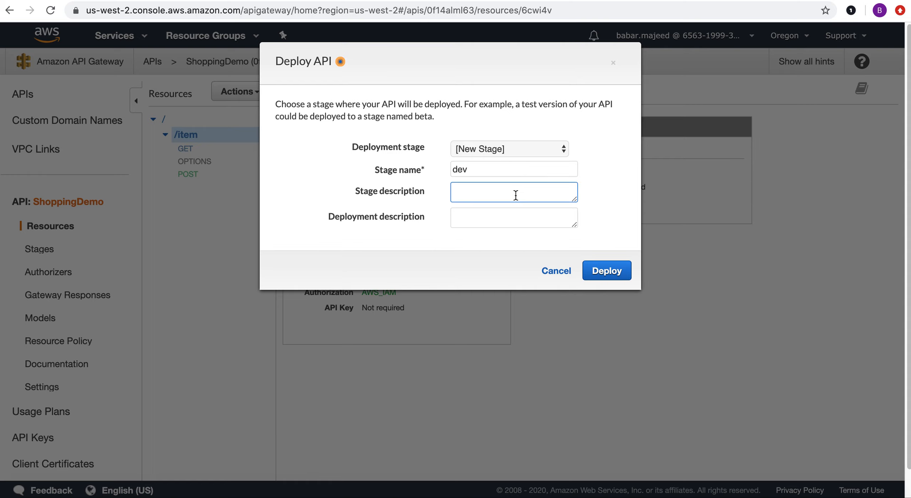
{"action": "type", "text": "Development"}
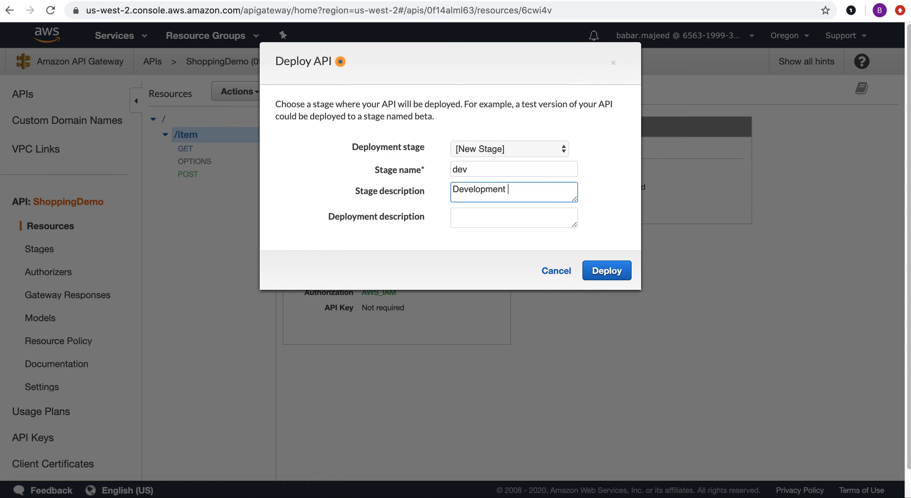
{"action": "type", "text": " Environemnet"}
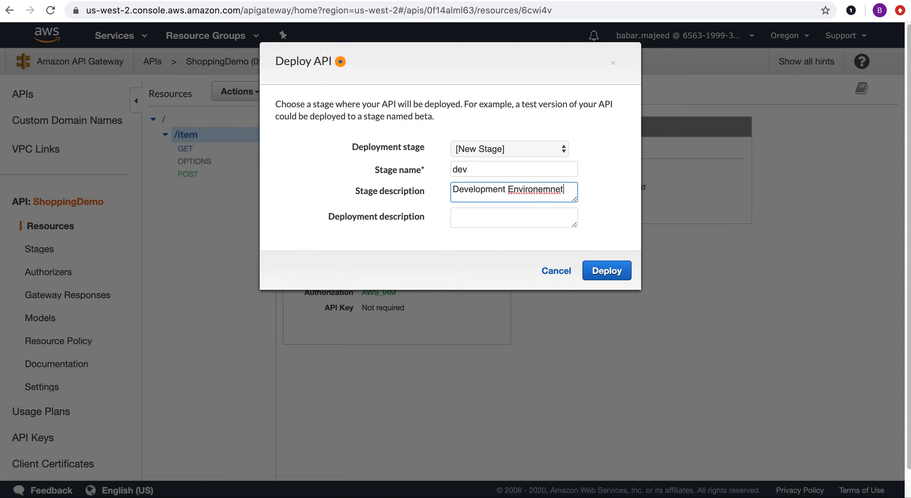
{"action": "left_click", "coordinate": [543, 191]}
{"action": "key", "text": "BackSpace"}
{"action": "left_click", "coordinate": [556, 189]}
{"action": "key", "text": "BackSpace"}
{"action": "type", "text": "en"}
{"action": "left_click", "coordinate": [507, 222]}
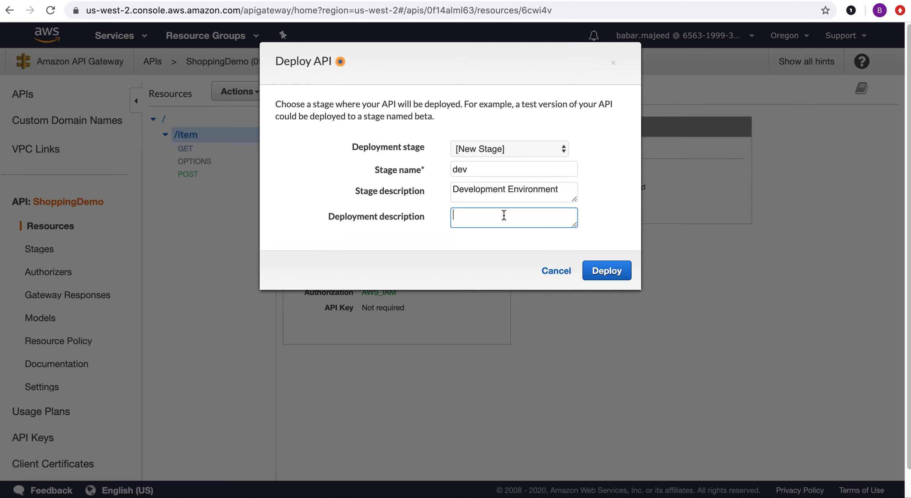
{"action": "left_click", "coordinate": [615, 277]}
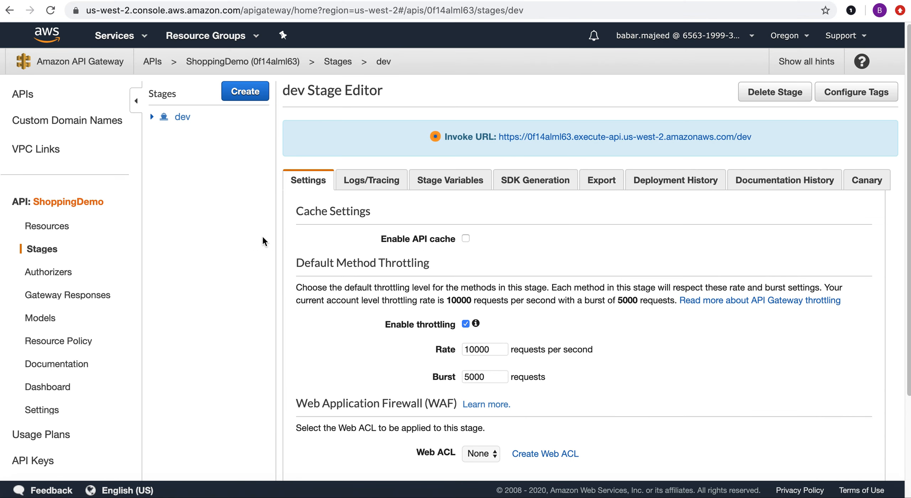
- Expand the dev stage down to the /item methods and copy the GET method's invoke URL
{"action": "left_click", "coordinate": [151, 117]}
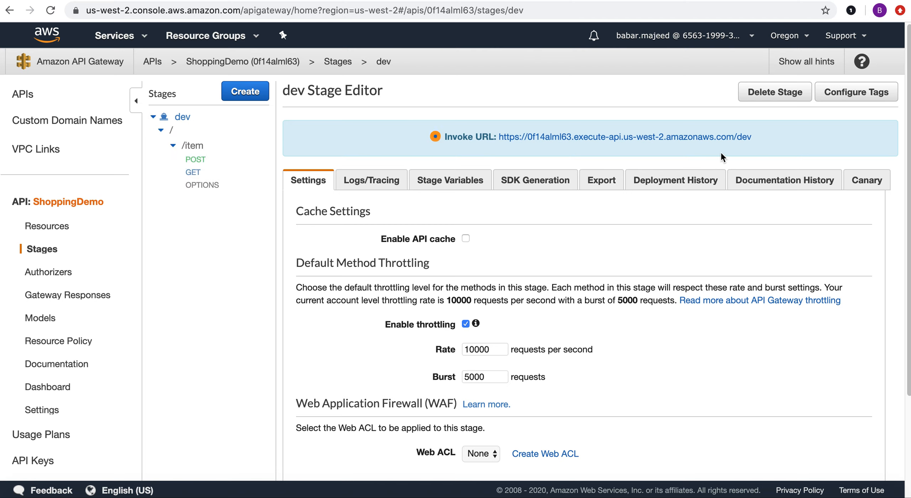
{"action": "left_click_drag", "start_coordinate": [759, 135], "coordinate": [501, 136]}
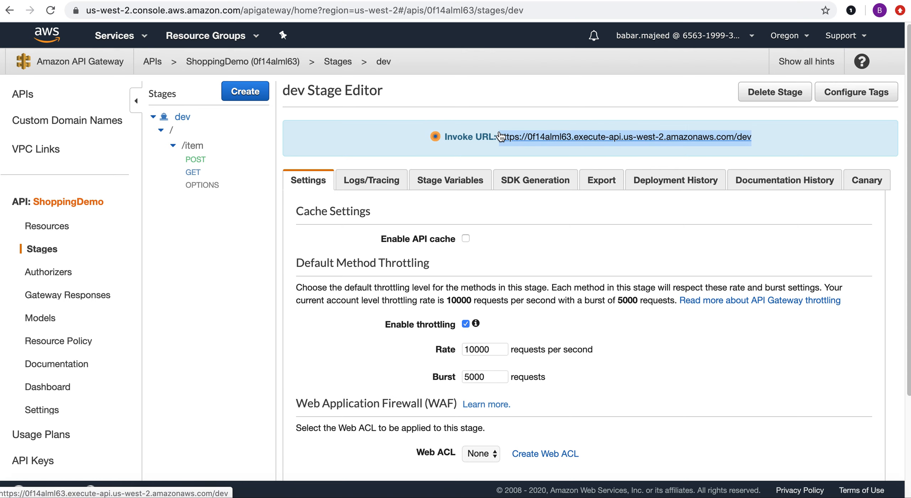
{"action": "left_click", "coordinate": [194, 174]}
{"action": "left_click_drag", "start_coordinate": [754, 131], "coordinate": [481, 127]}
{"action": "key", "text": "super+c"}
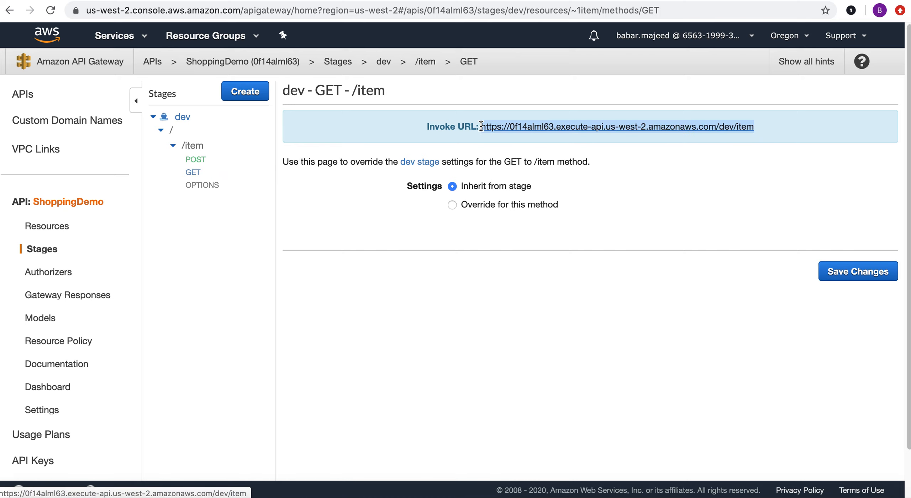
- Open the copied /dev/item invoke URL in a new browser tab to test unauthenticated access
{"action": "key", "text": "super+t"}
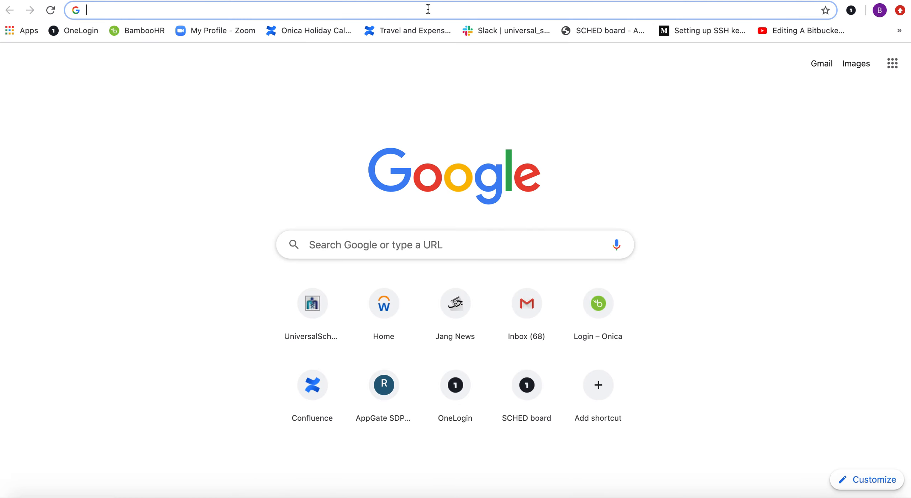
{"action": "key", "text": "super+v"}
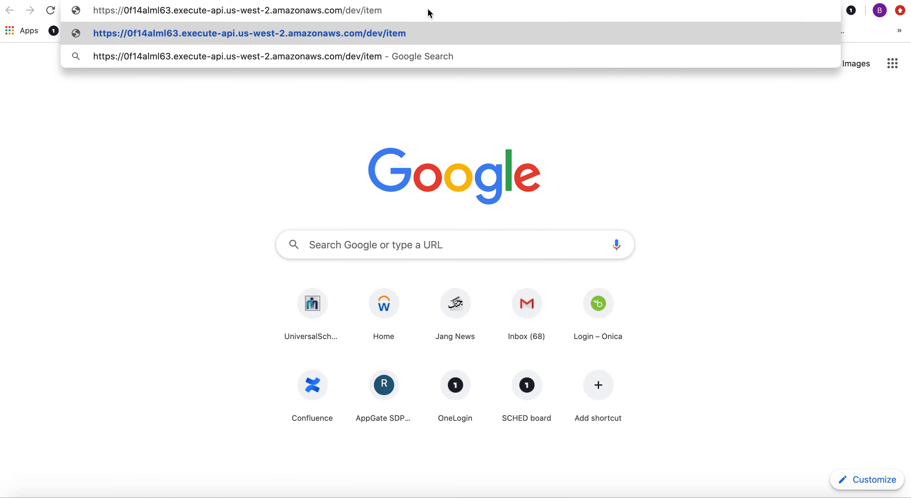
{"action": "key", "text": "Return"}
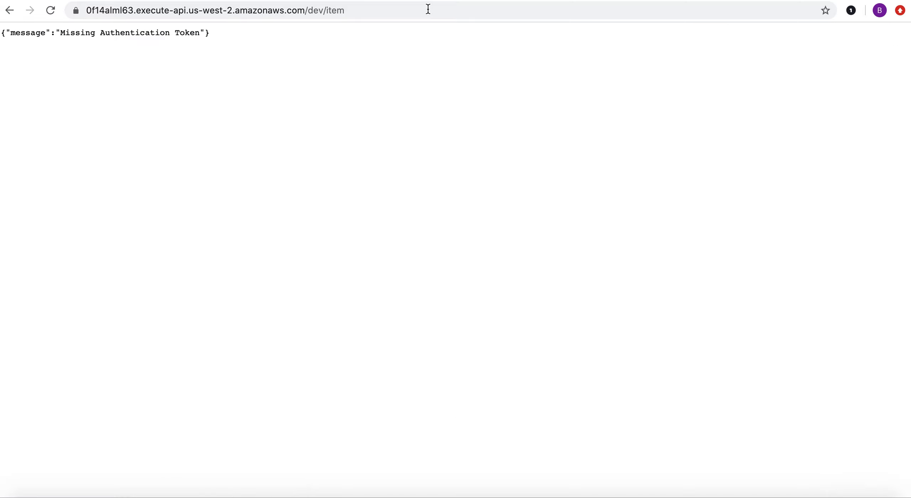
{"action": "key", "text": "super+Tab"}
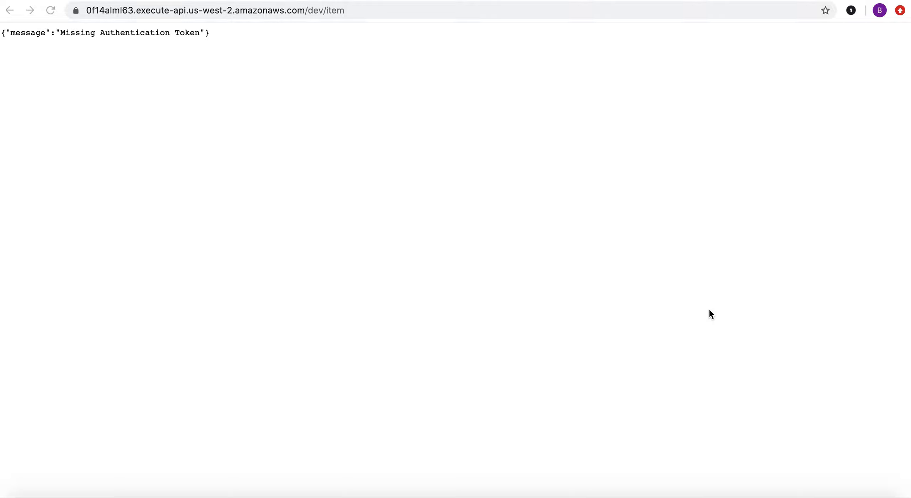